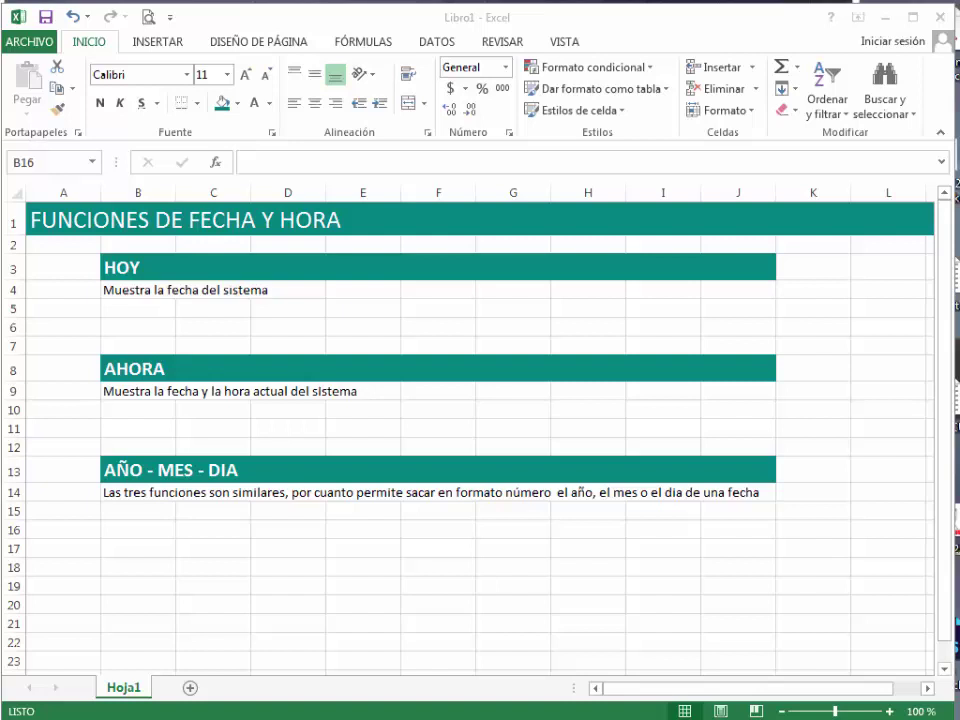
# Enter the formula =HOY() in cell E5 under the HOY section.
pyautogui.click(281, 312)
pyautogui.click(281, 312)
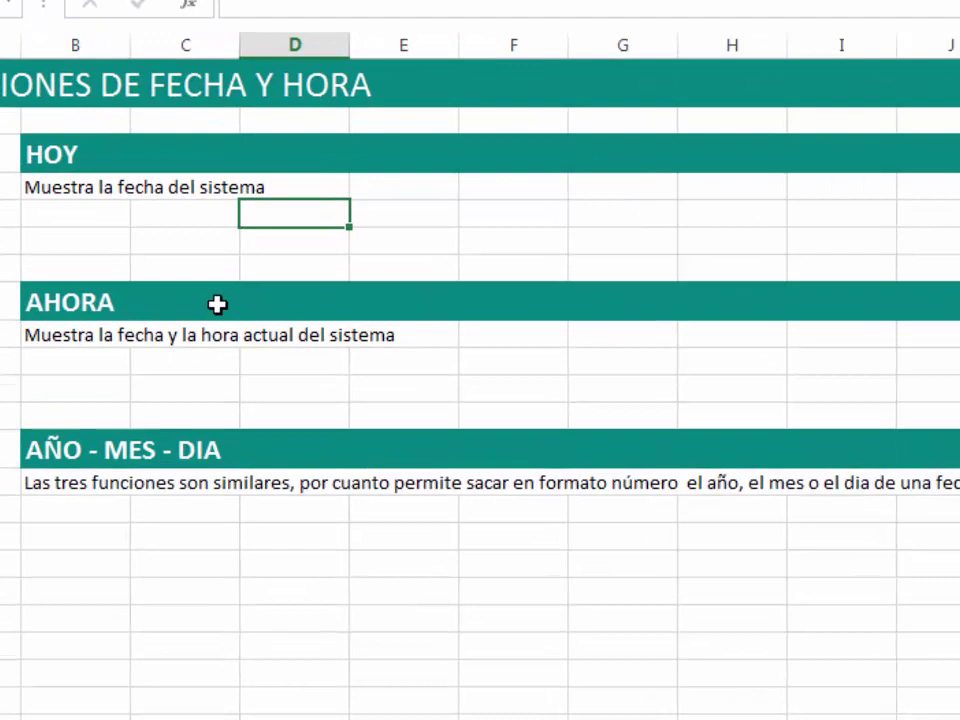
pyautogui.press('Right')
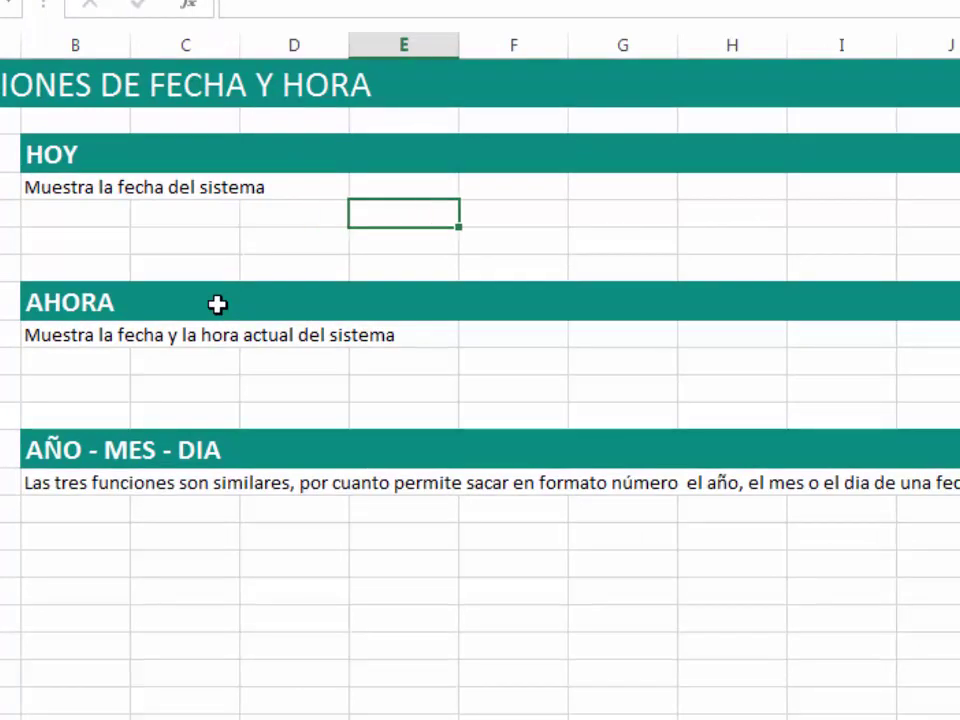
pyautogui.write('=hoy')
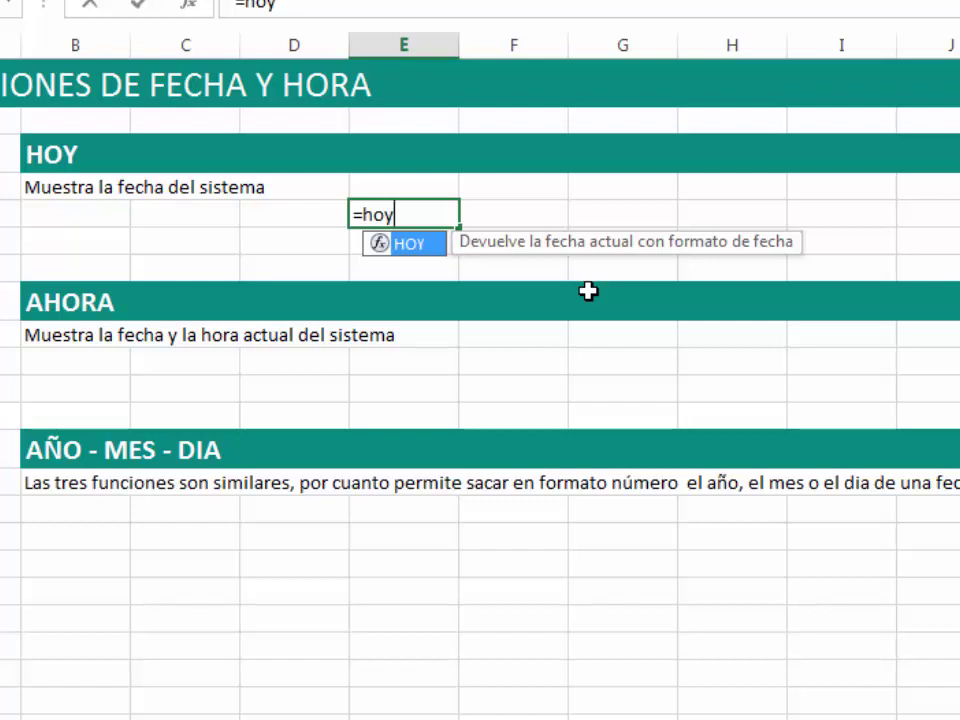
pyautogui.write('(')
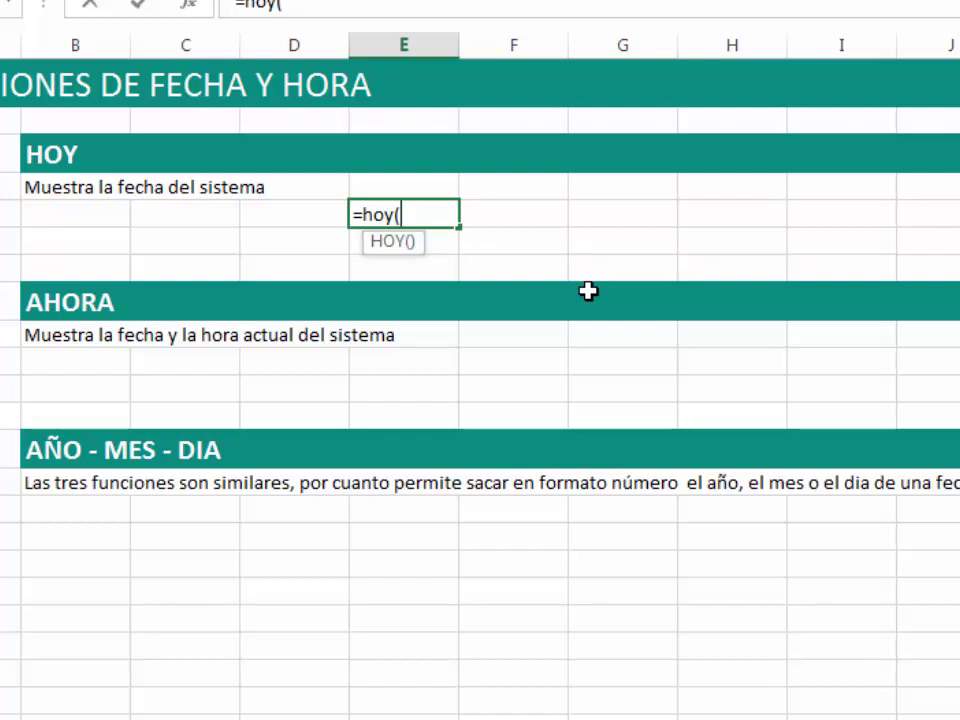
pyautogui.write(')')
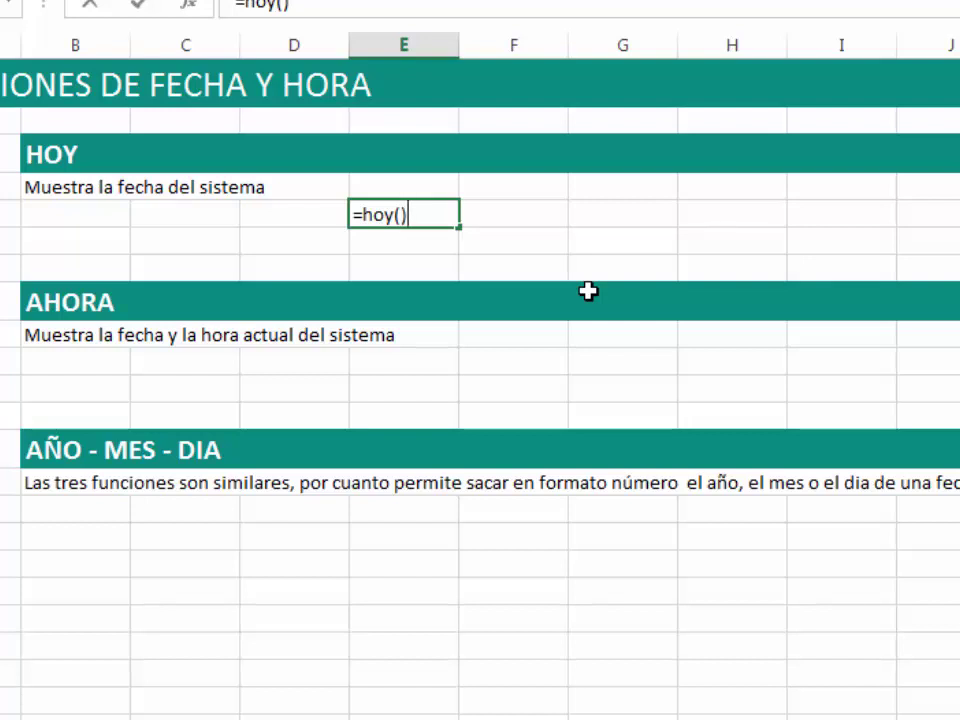
pyautogui.press('Return')
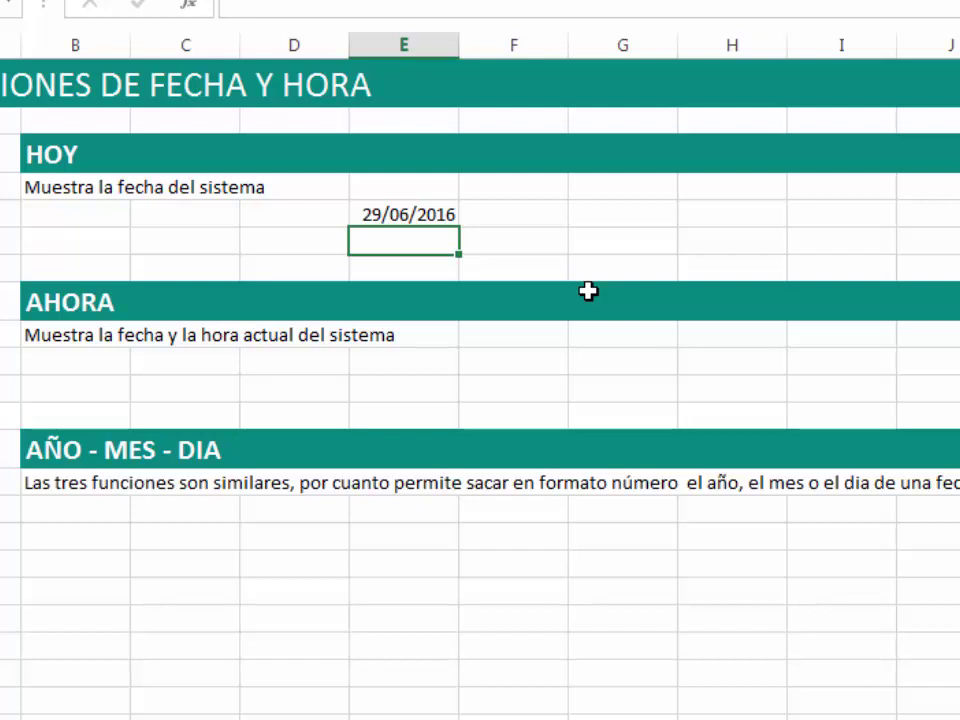
# Enter a second =HOY() formula in cell F5, beside the first date.
pyautogui.press('Up')
pyautogui.press('Right')
pyautogui.write('=hoy()')
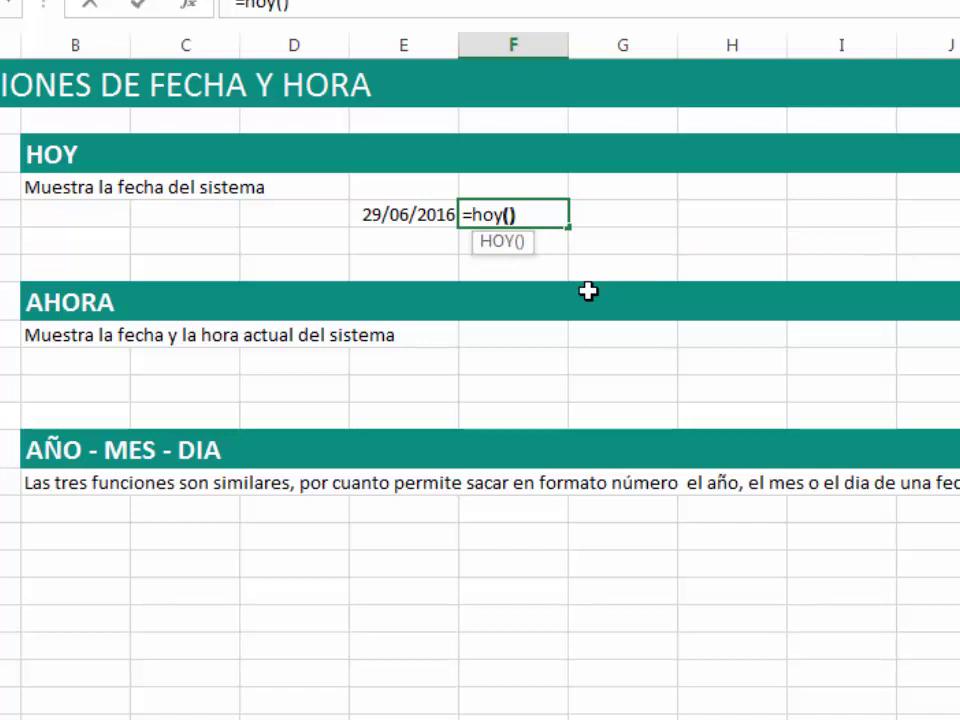
pyautogui.press('Return')
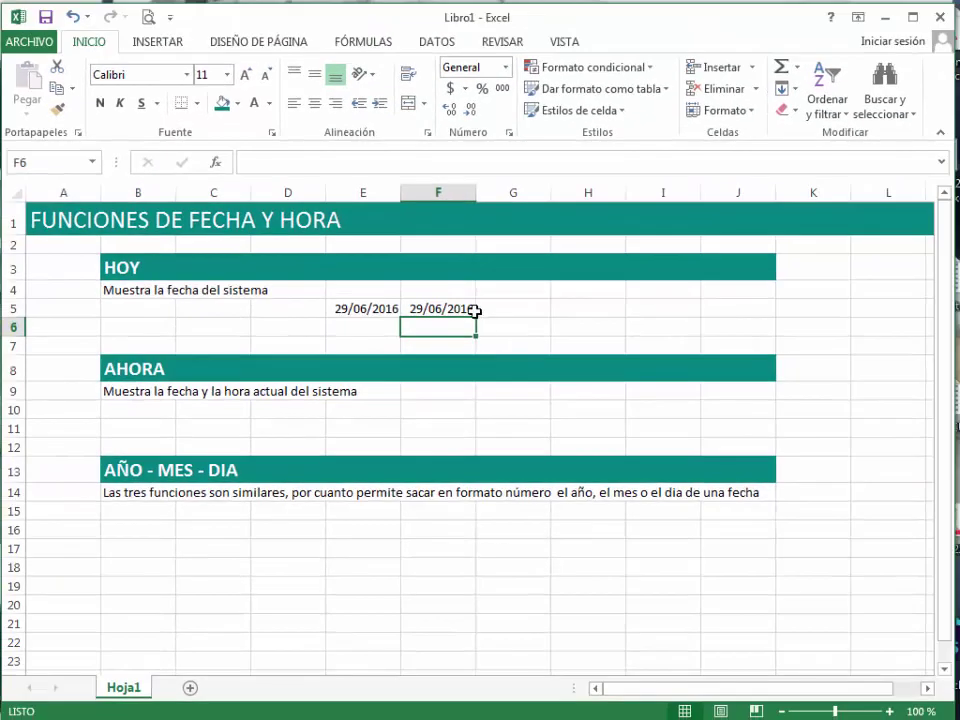
# Apply the Número format to the HOY formula in cell F5.
pyautogui.click(467, 307)
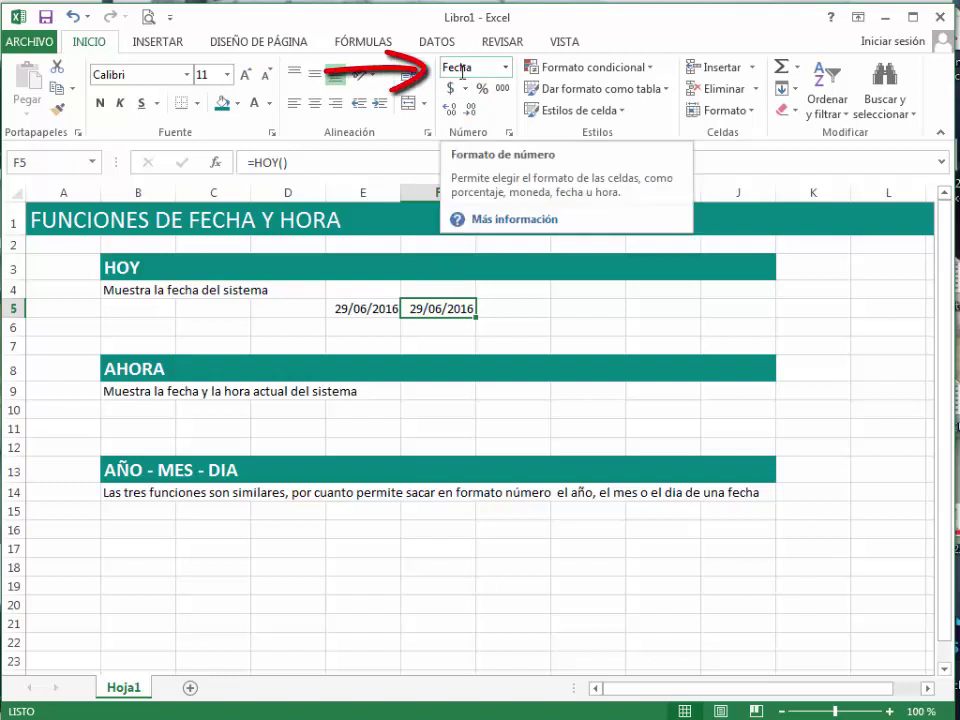
pyautogui.click(507, 70)
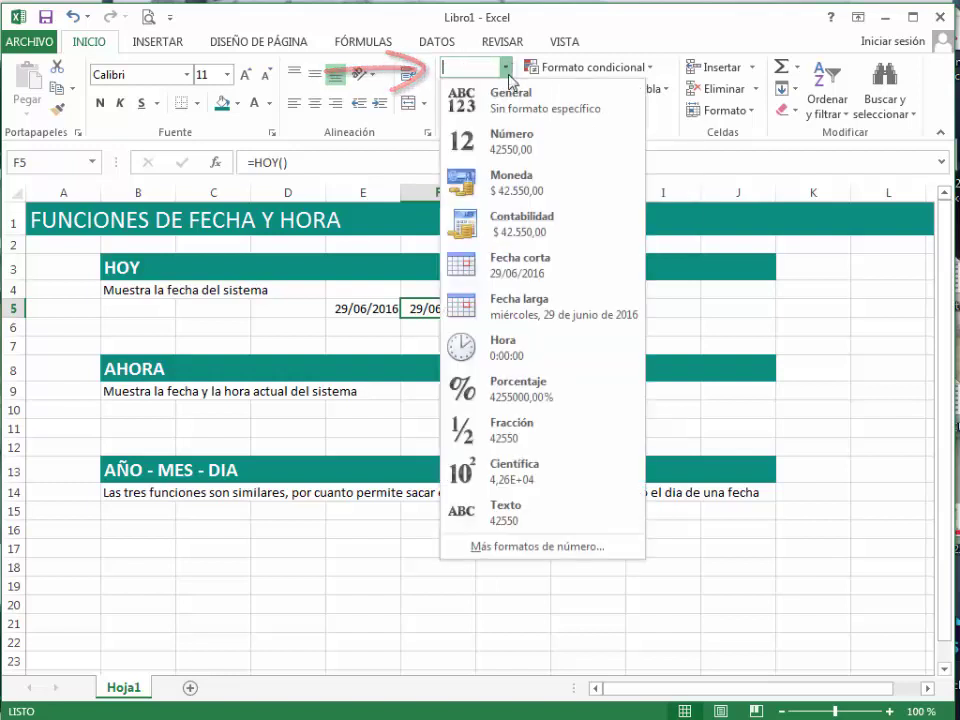
pyautogui.click(511, 146)
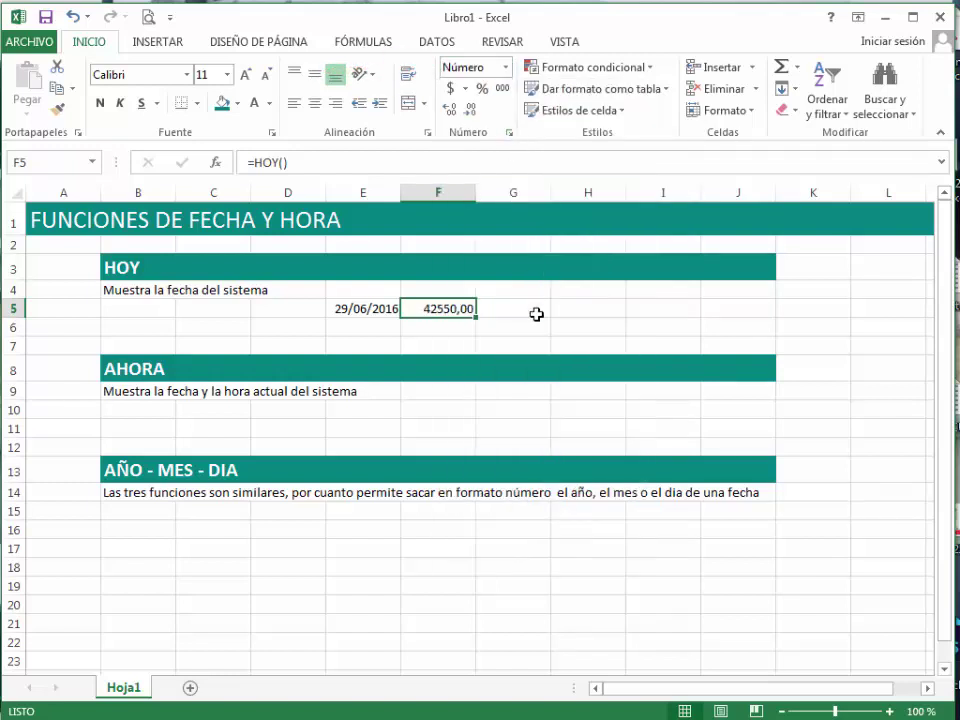
# Format the HOY result in cell F5 as a long date (Fecha larga).
pyautogui.click(461, 328)
pyautogui.click(444, 309)
pyautogui.click(507, 68)
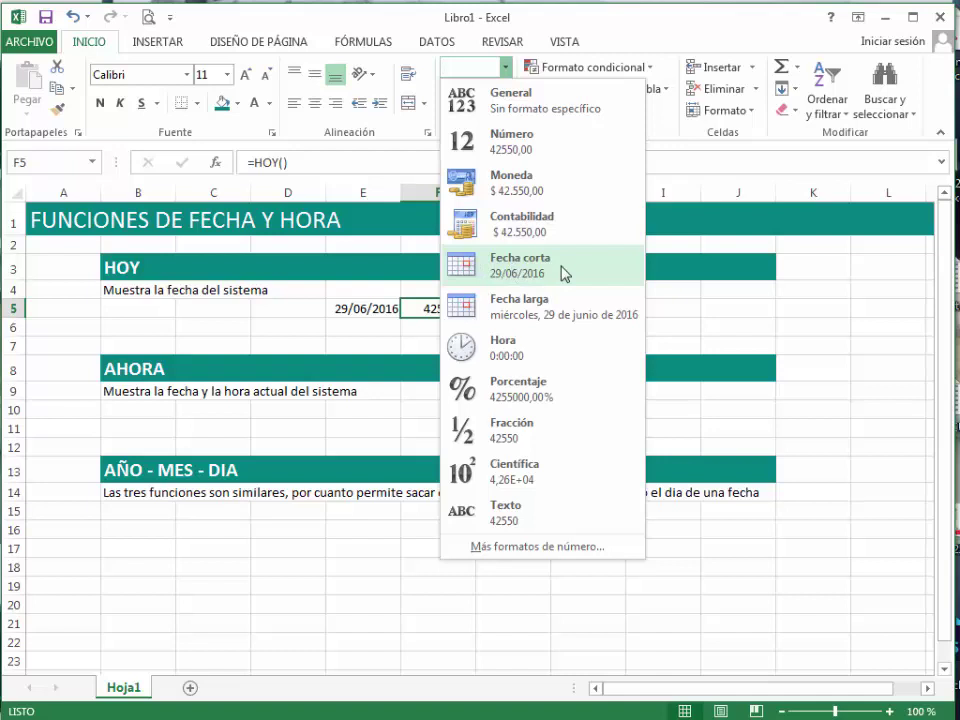
pyautogui.click(512, 302)
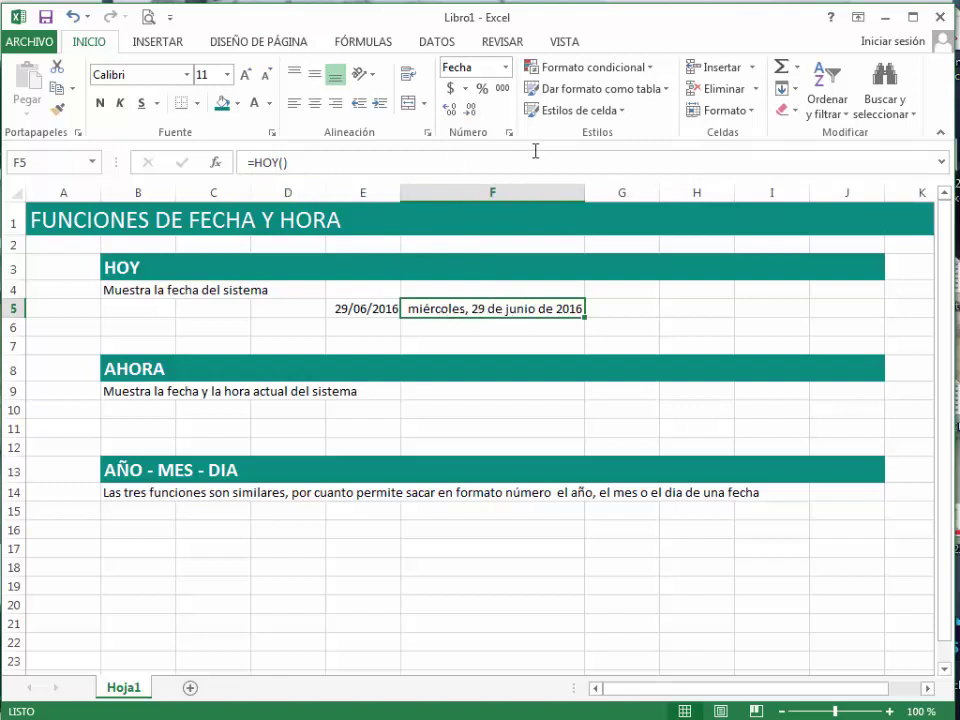
pyautogui.click(374, 310)
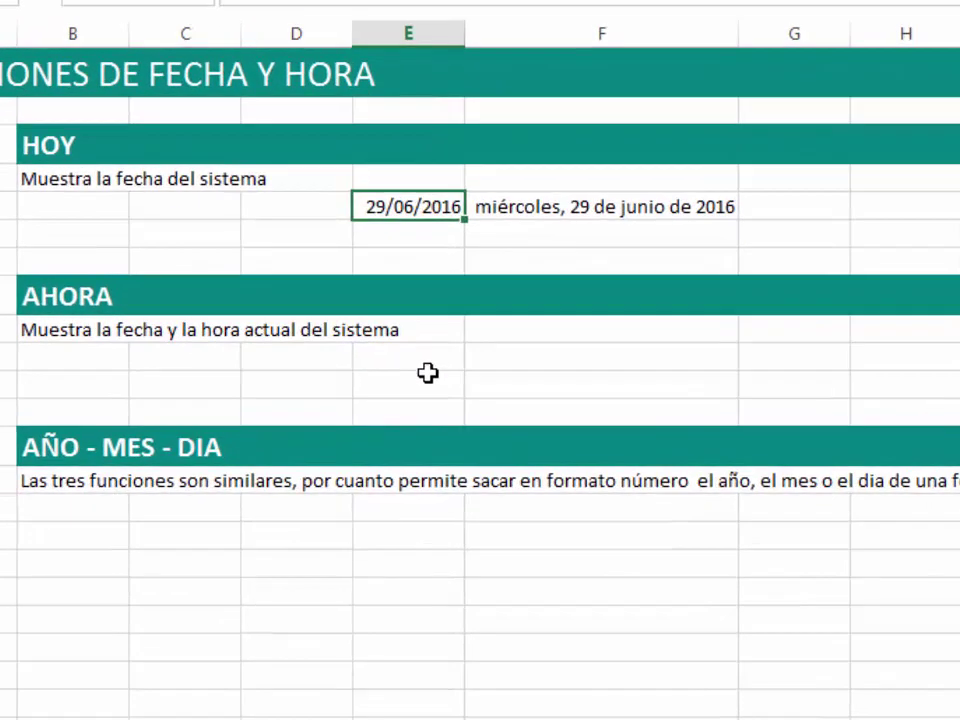
# Enter the formula =AHORA() in cell E10 under the AHORA section.
pyautogui.click(428, 363)
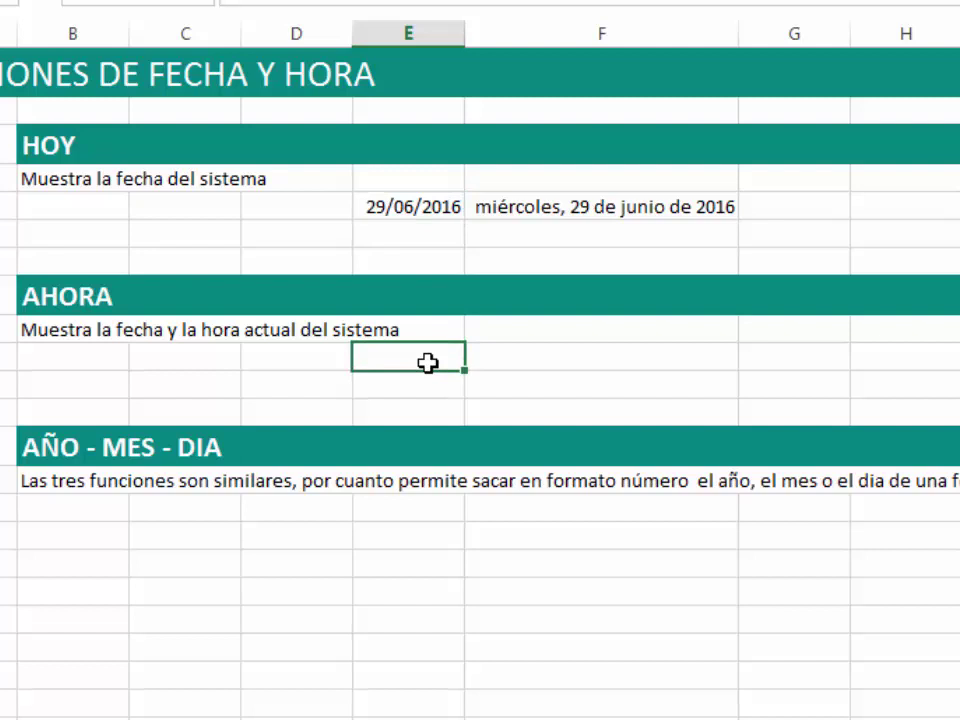
pyautogui.write('=ahora')
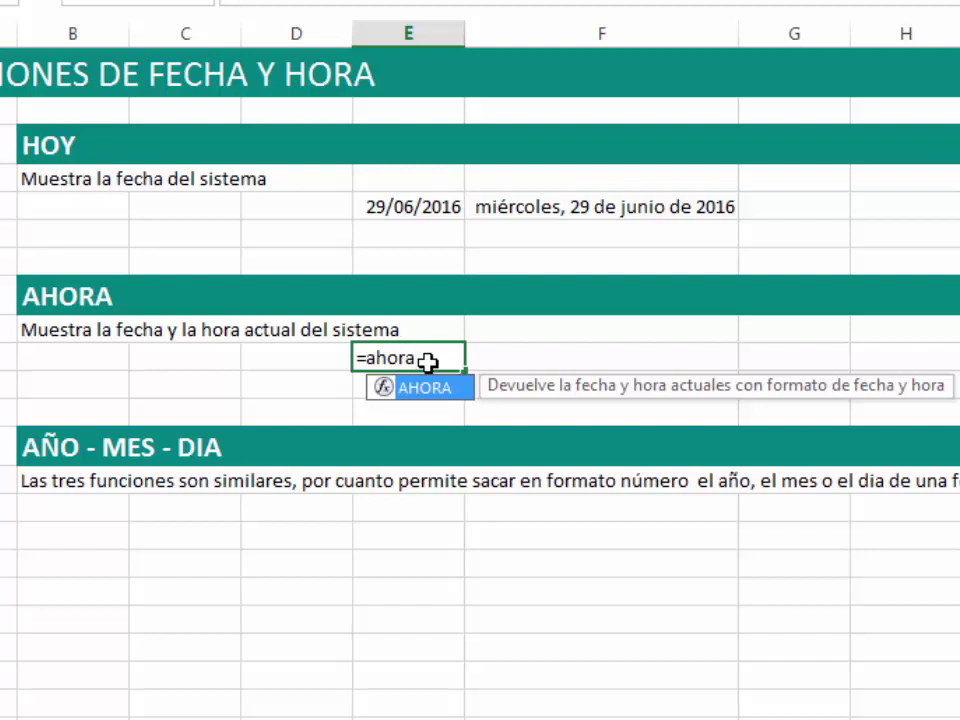
pyautogui.press('Tab')
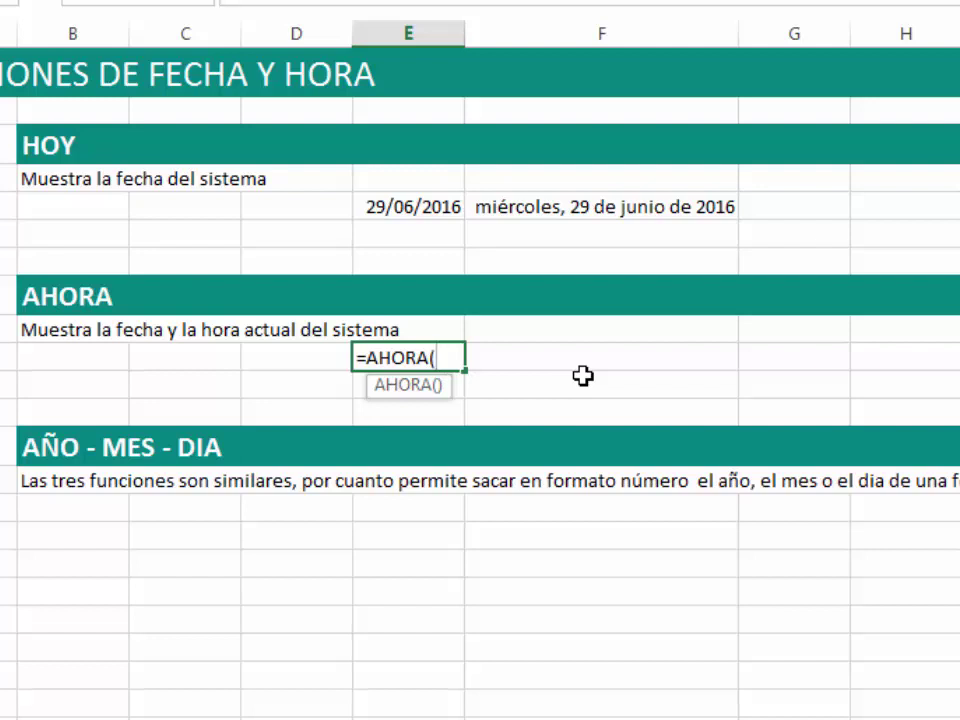
pyautogui.write(')')
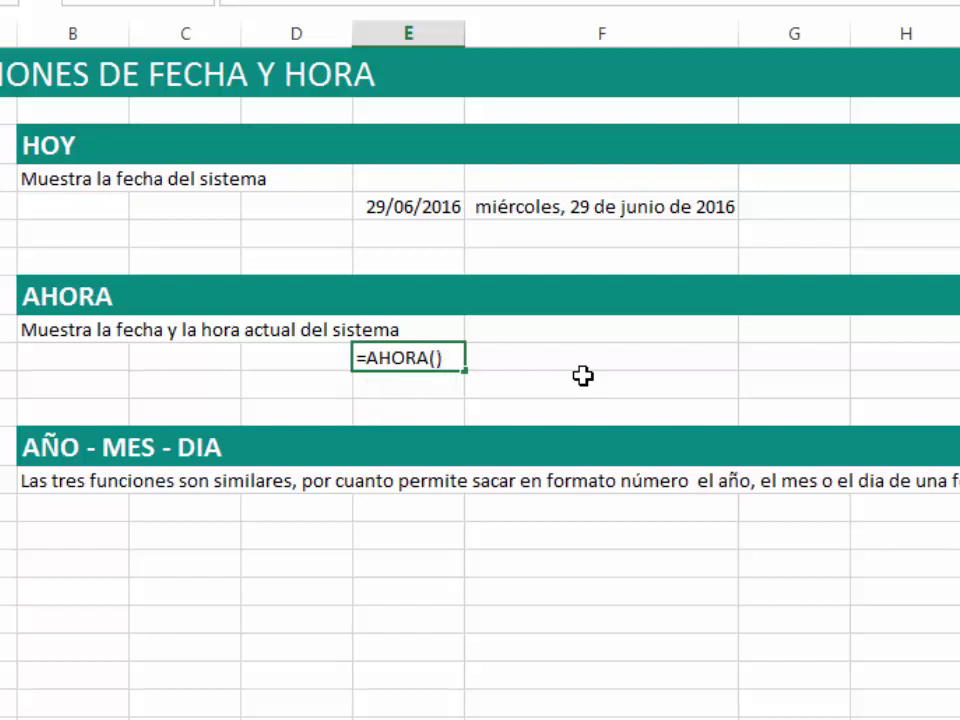
pyautogui.press('Return')
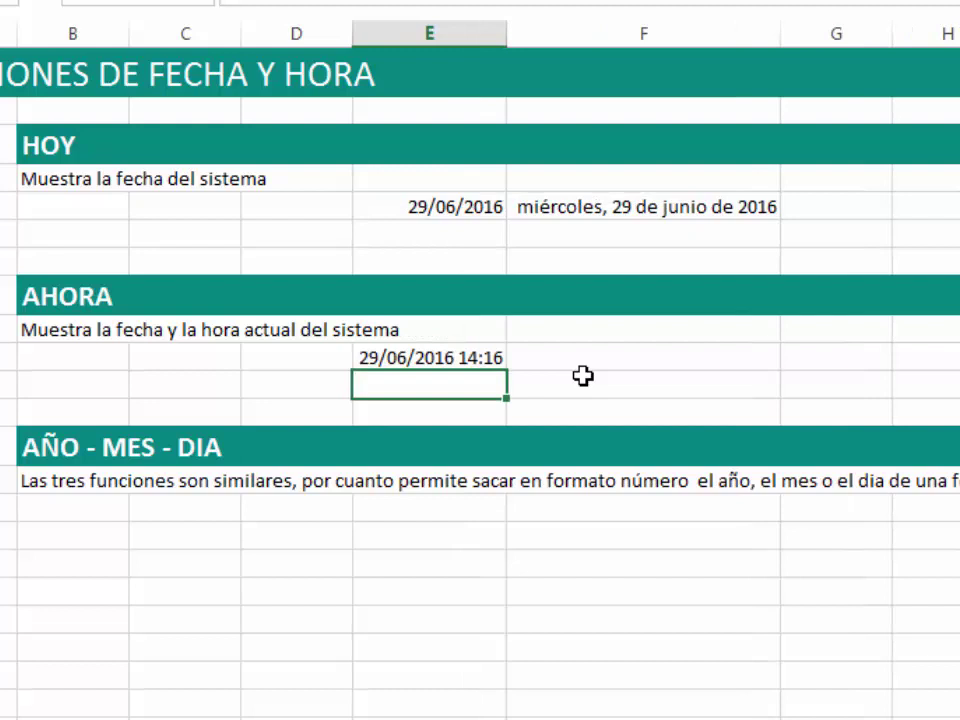
pyautogui.press('Up')
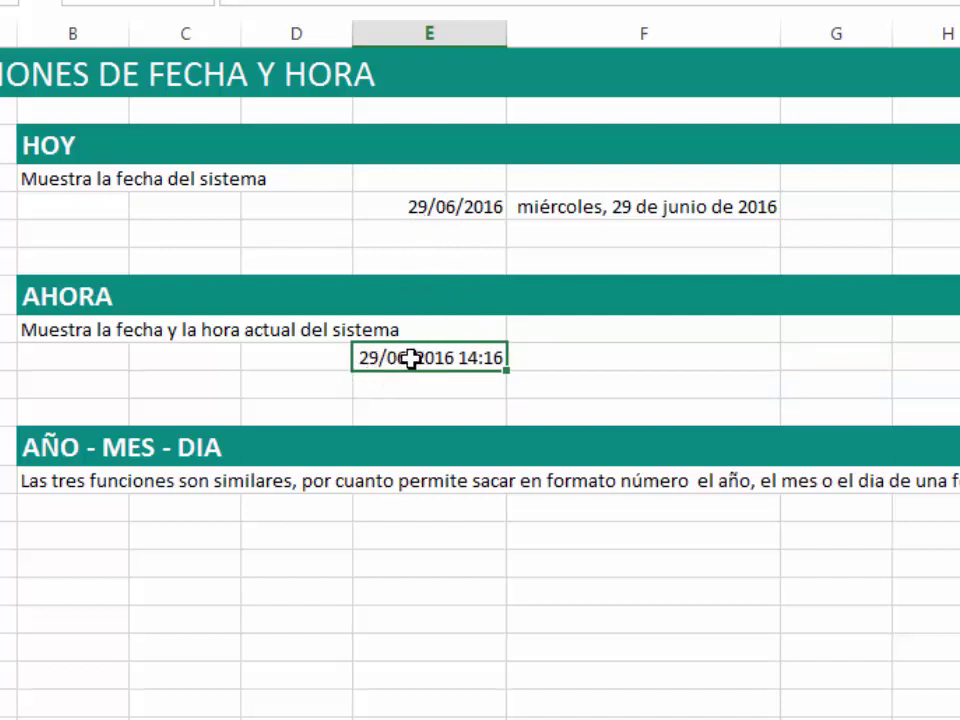
pyautogui.click(528, 368)
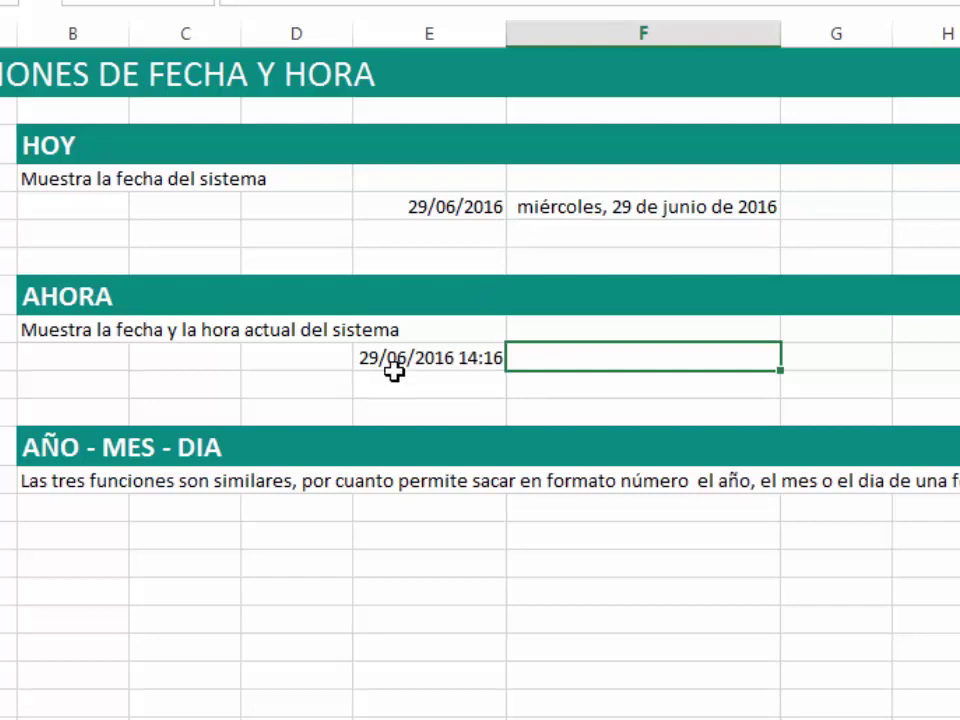
pyautogui.click(497, 360)
pyautogui.click(572, 360)
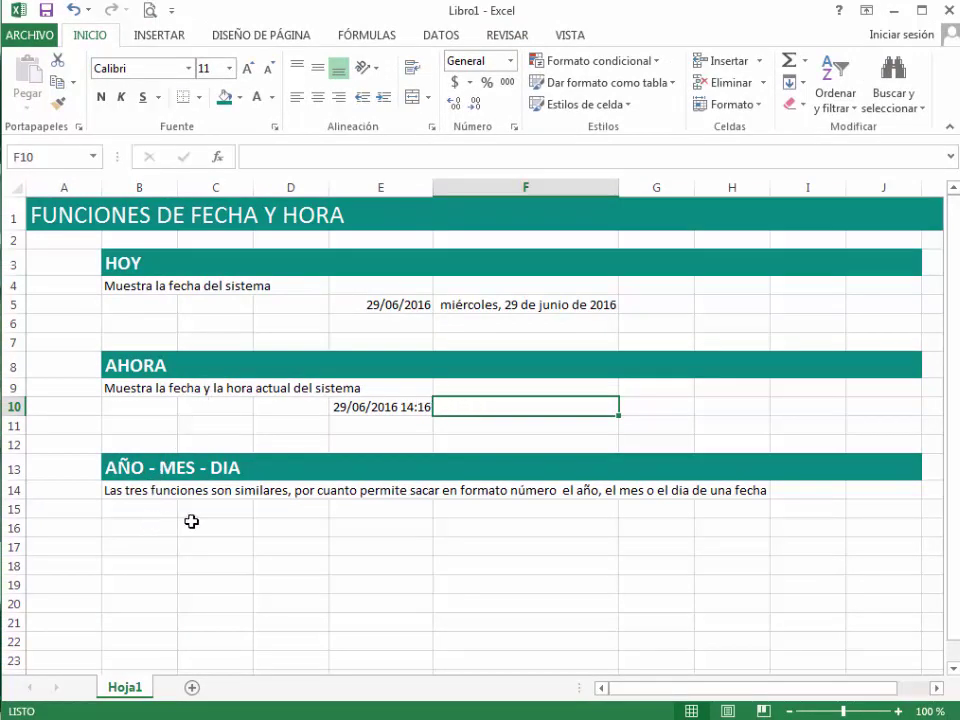
# Label cell D16 "FECHA:" in the AÑO - MES - DIA section and enter =HOY() in E16.
pyautogui.click(338, 532)
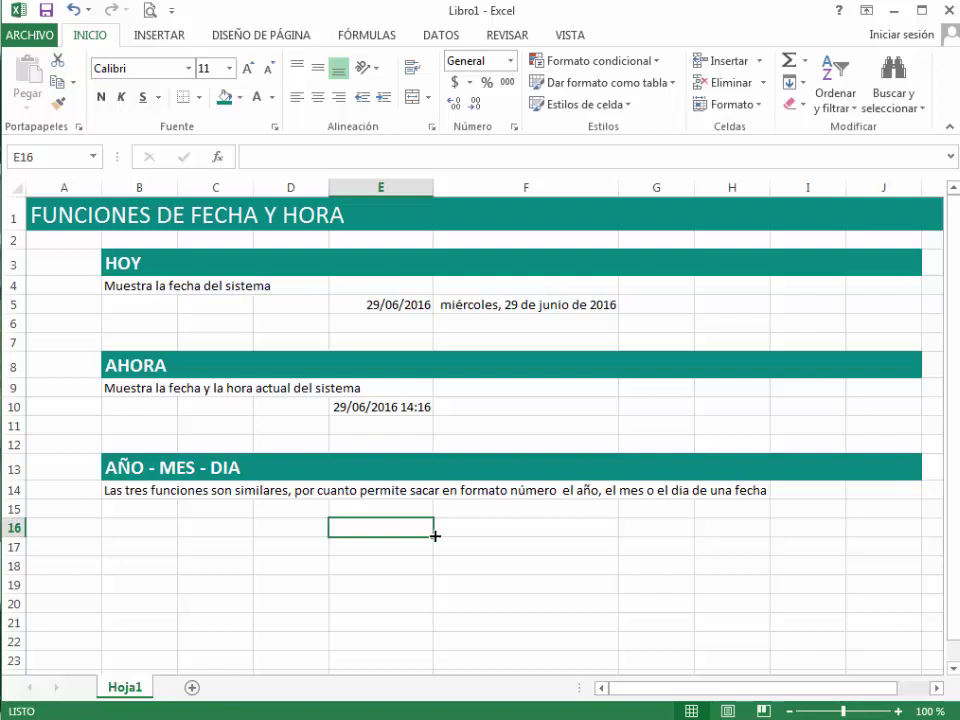
pyautogui.press('Left')
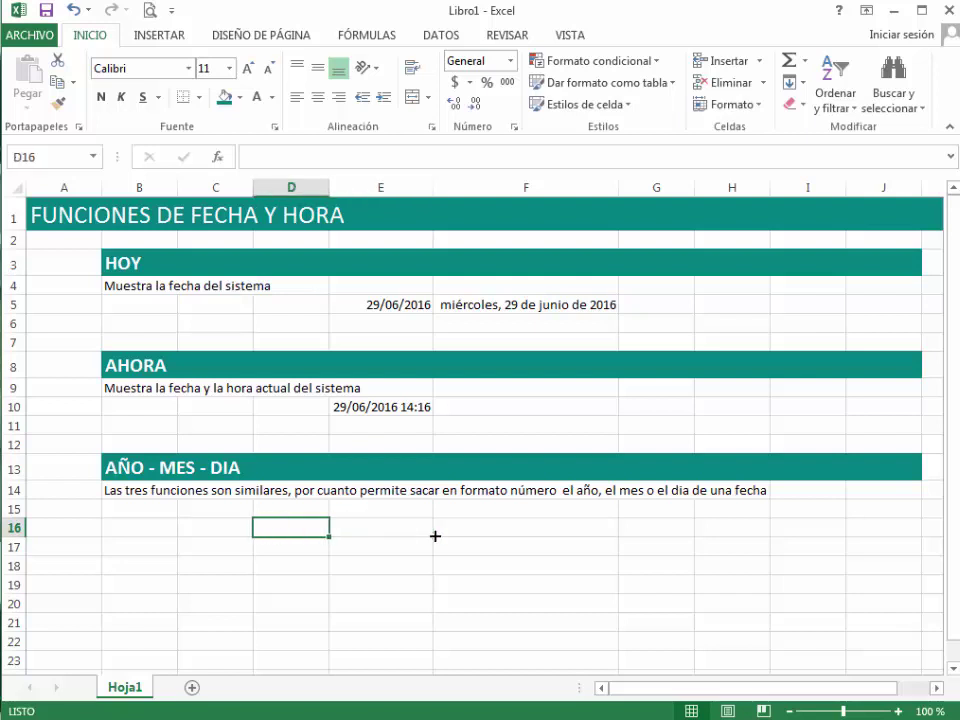
pyautogui.write('FECHA:')
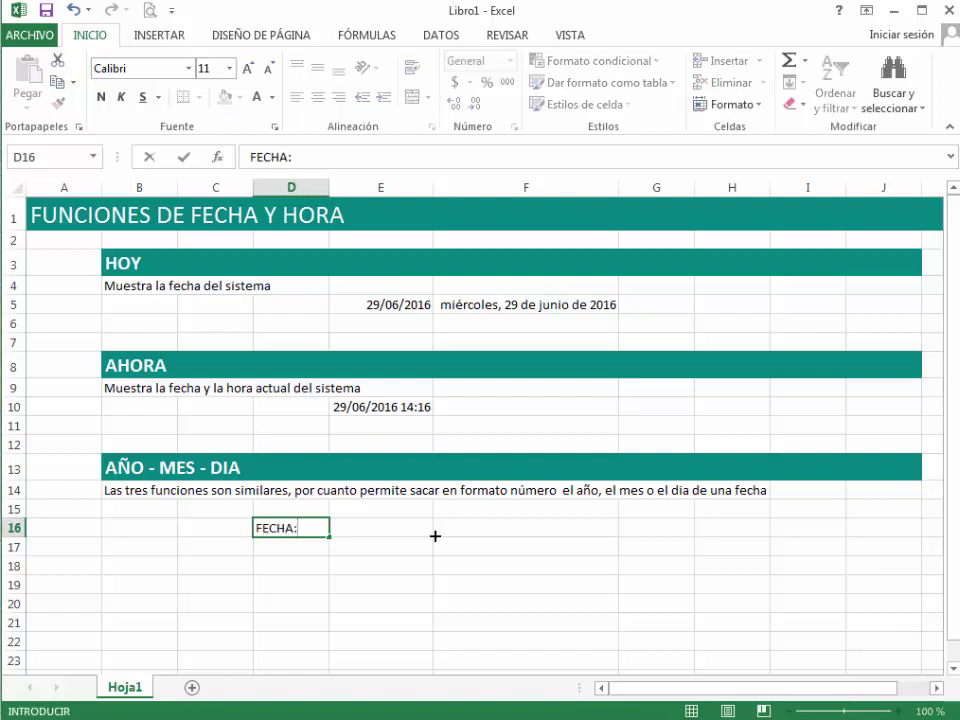
pyautogui.press('Tab')
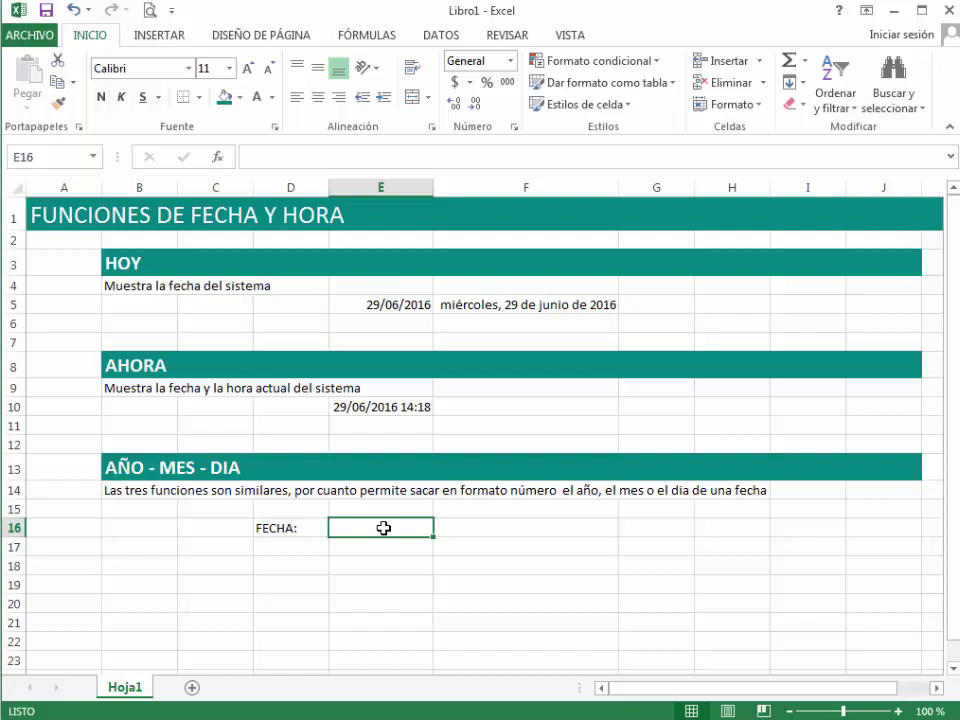
pyautogui.write('=')
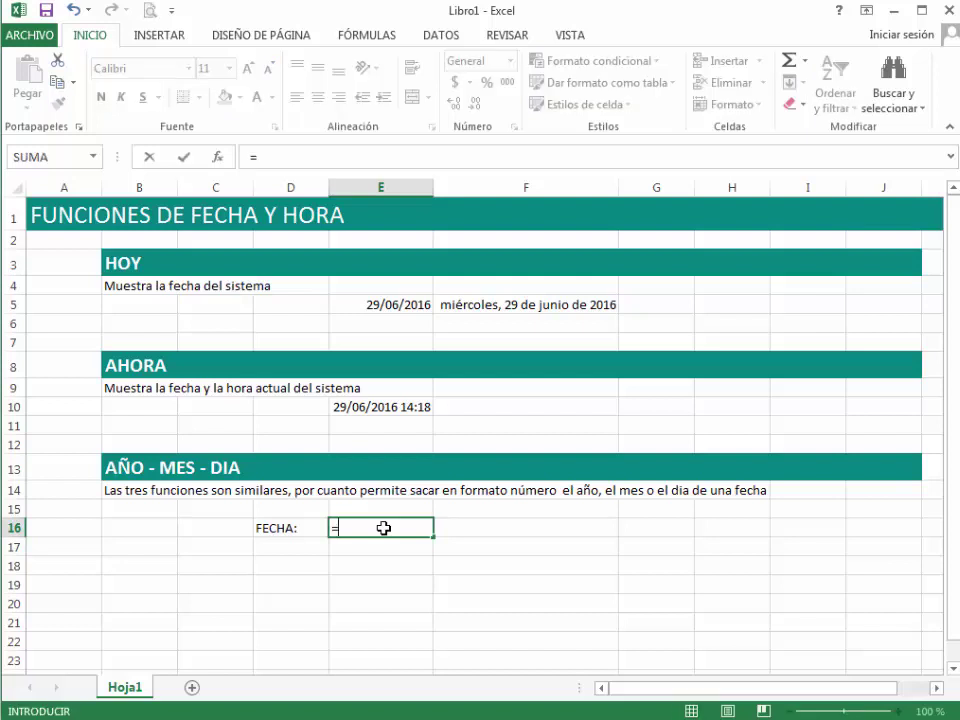
pyautogui.write('HOY')
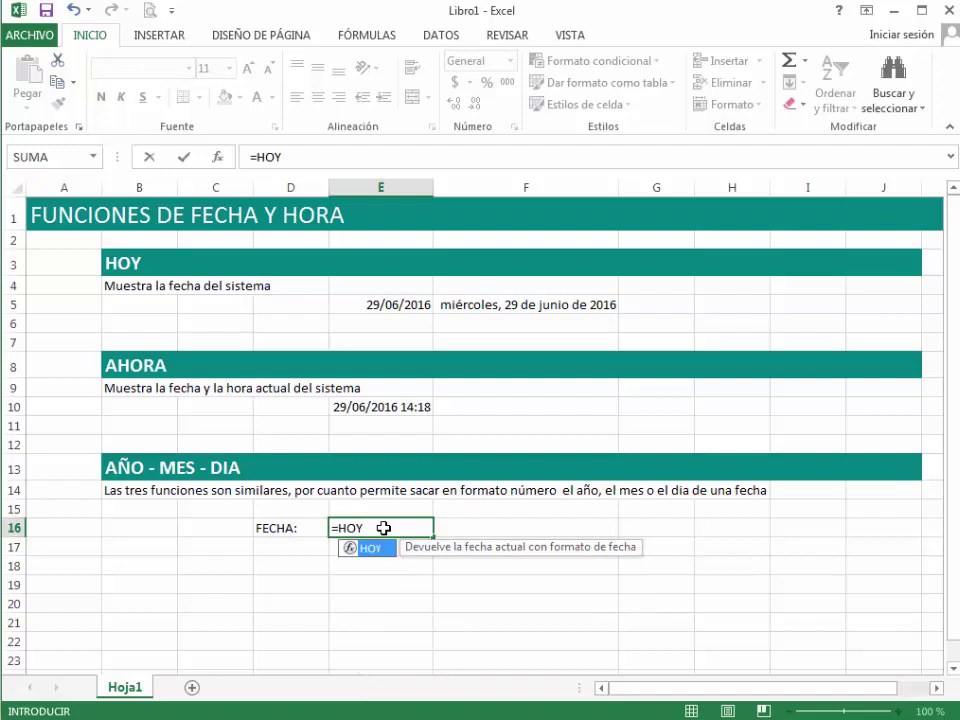
pyautogui.write('()')
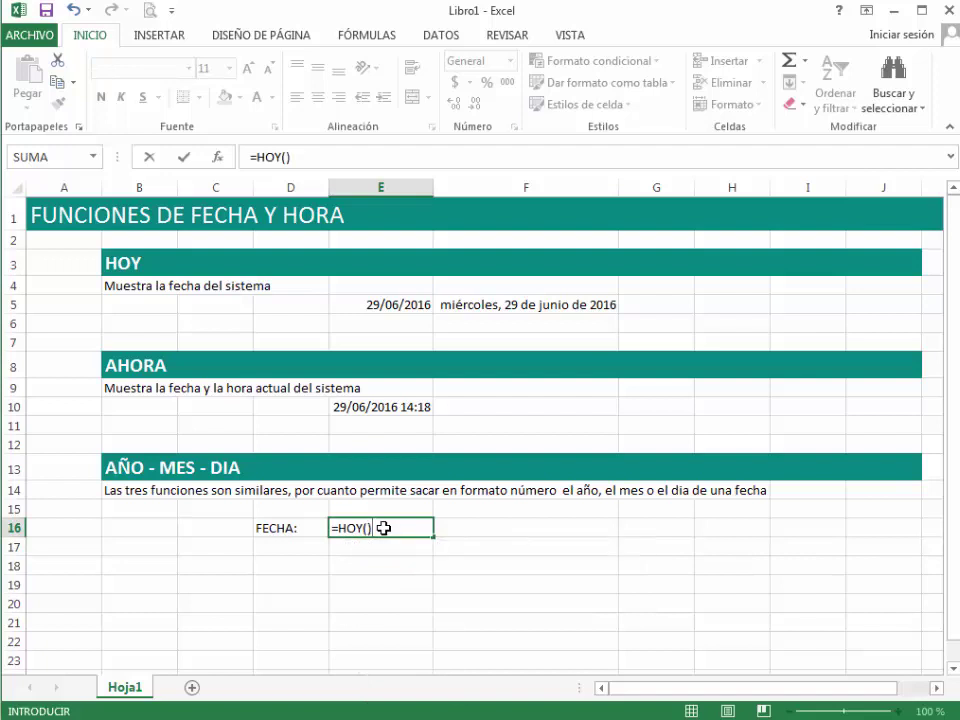
pyautogui.press('Return')
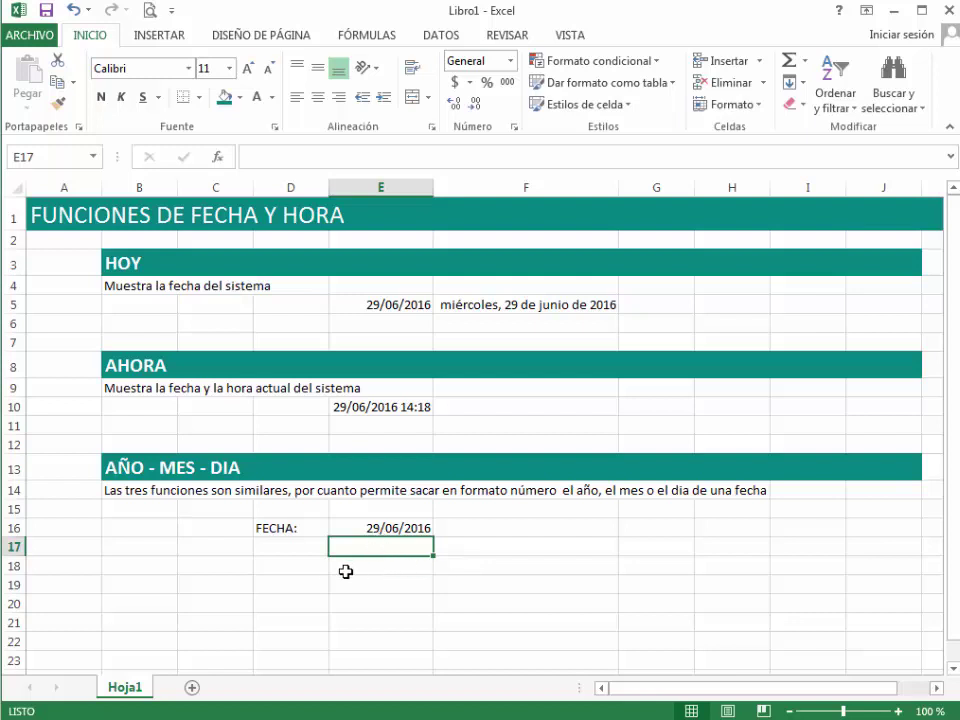
# Enter the labels "DIA:", "MES:" and "AÑO:" in cells D18, D19 and D20.
pyautogui.click(302, 565)
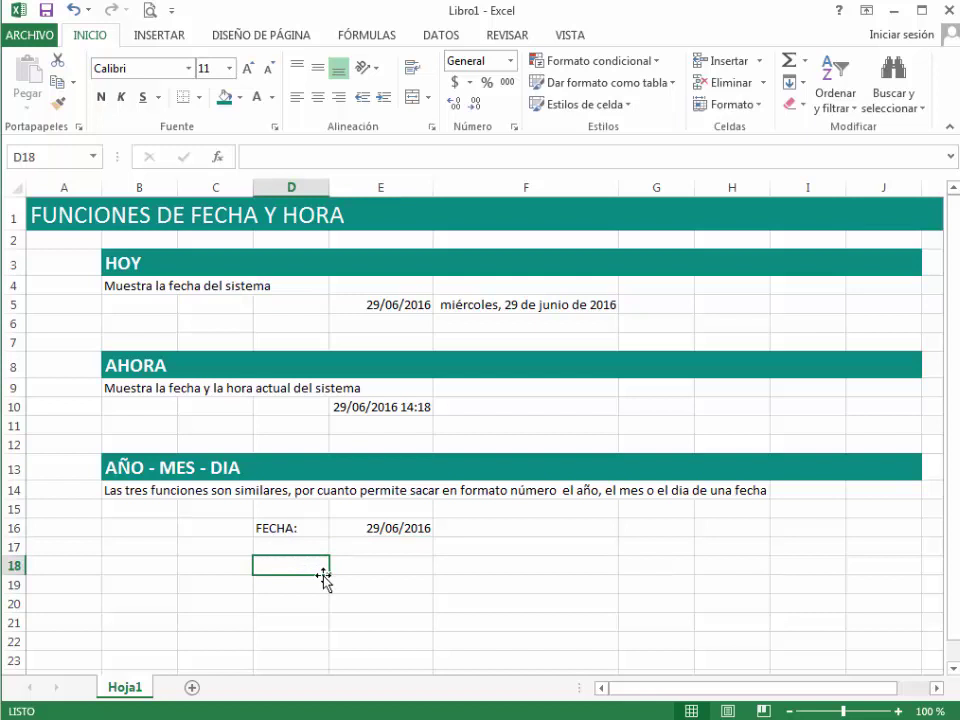
pyautogui.write('A')
pyautogui.press('BackSpace')
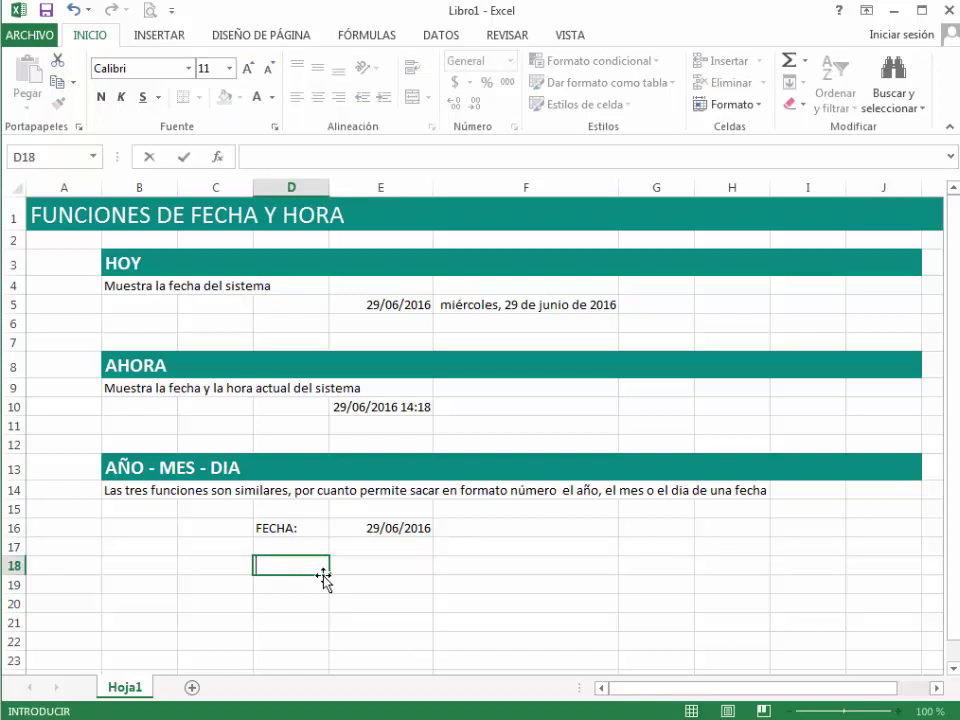
pyautogui.write('DIA:')
pyautogui.press('Return')
pyautogui.write('MES')
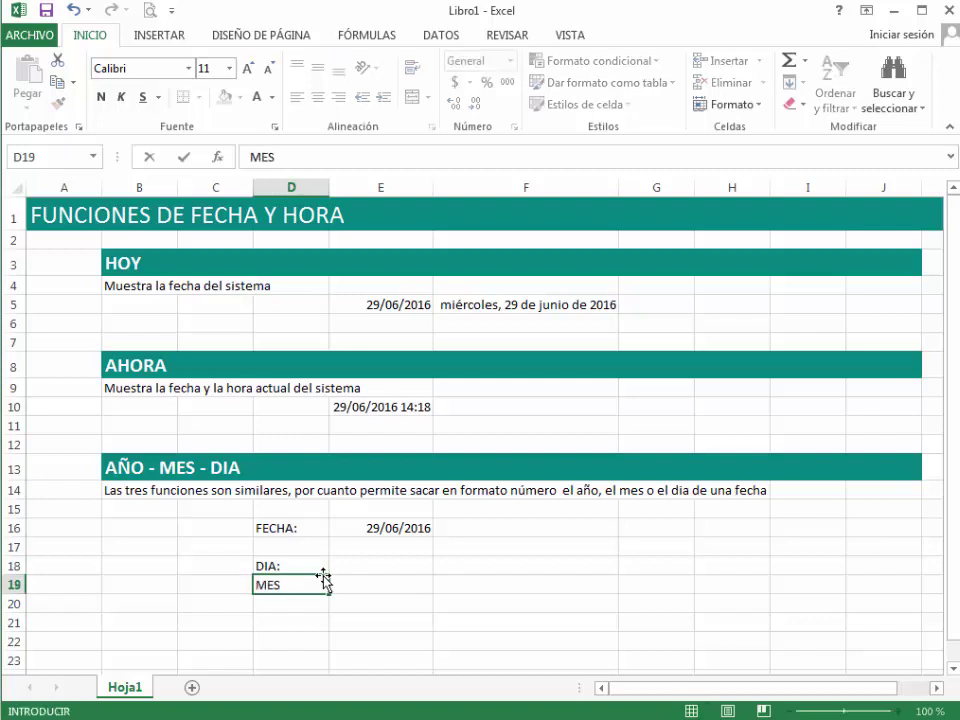
pyautogui.write(':')
pyautogui.press('Return')
pyautogui.write('Aª')
pyautogui.press('BackSpace')
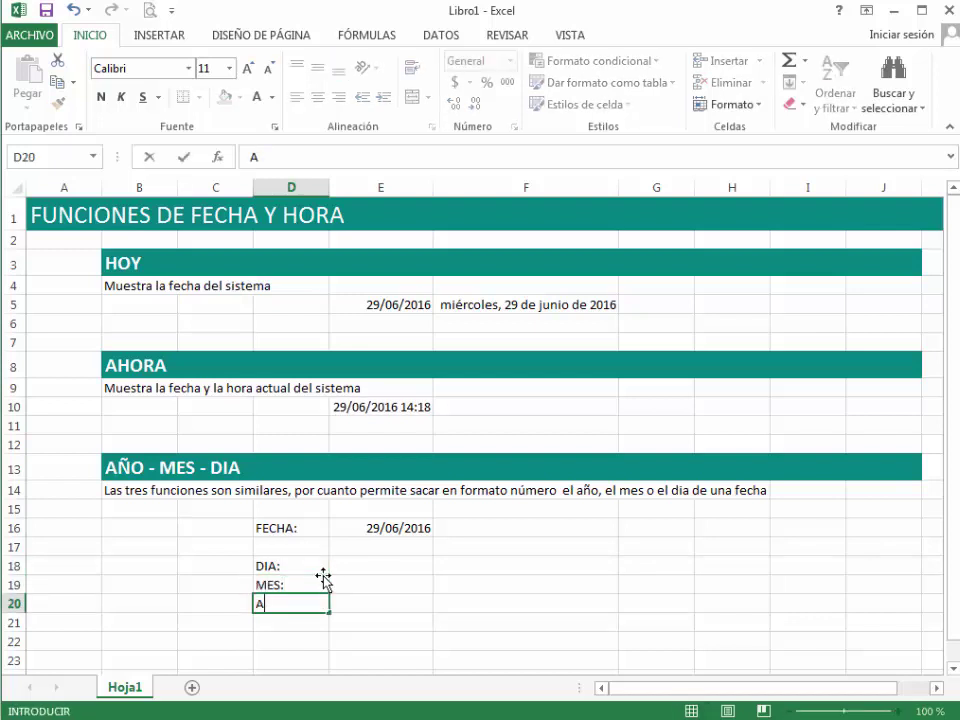
pyautogui.write('ÑO:')
pyautogui.press('Return')
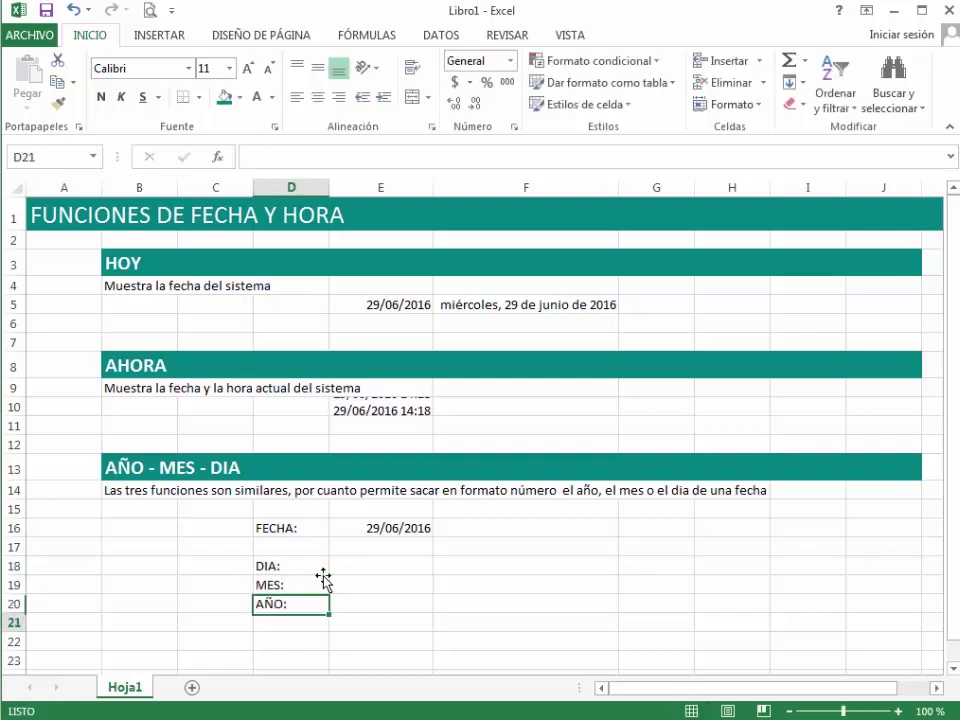
# Enter the formula =DIA(E16) in cell E18 beside the DIA label.
pyautogui.press('Up')
pyautogui.press('Up')
pyautogui.press('Up')
pyautogui.press('Right')
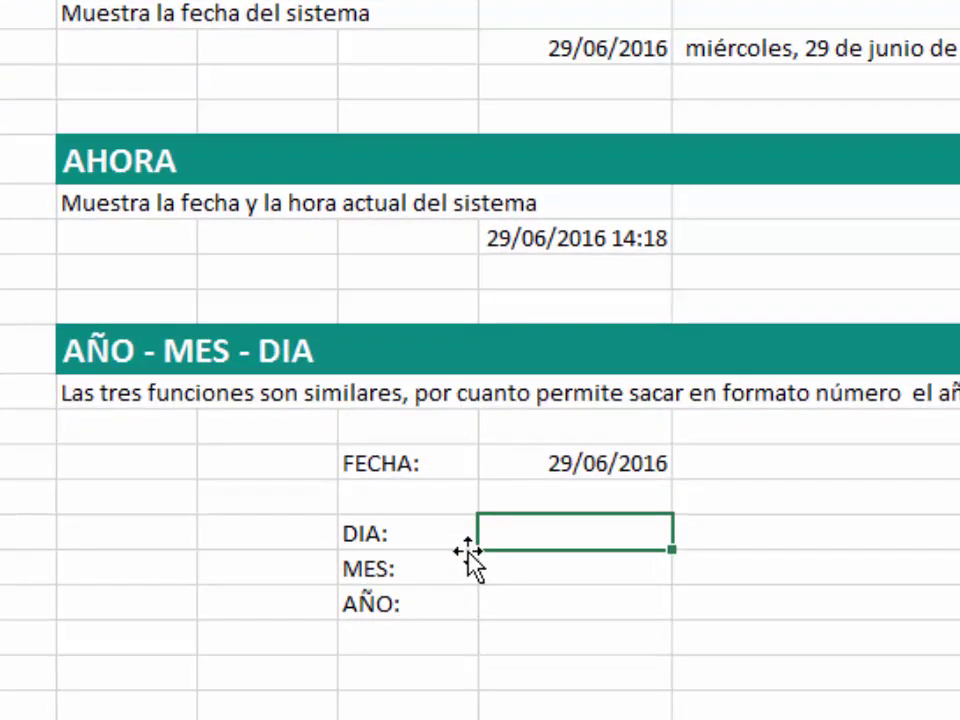
pyautogui.write('=DIA')
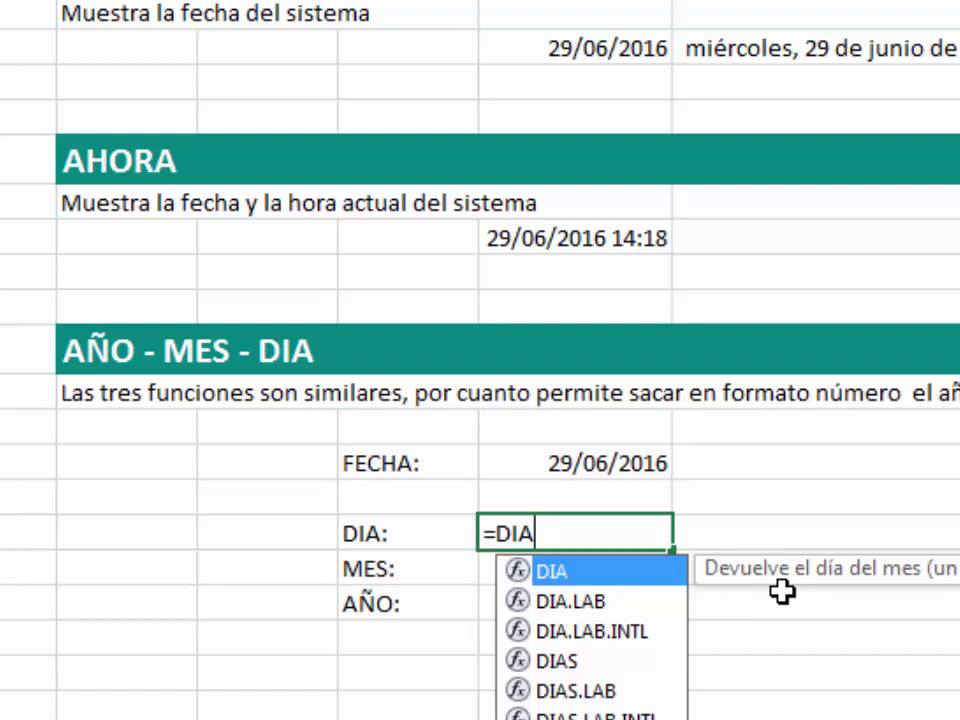
pyautogui.write('(')
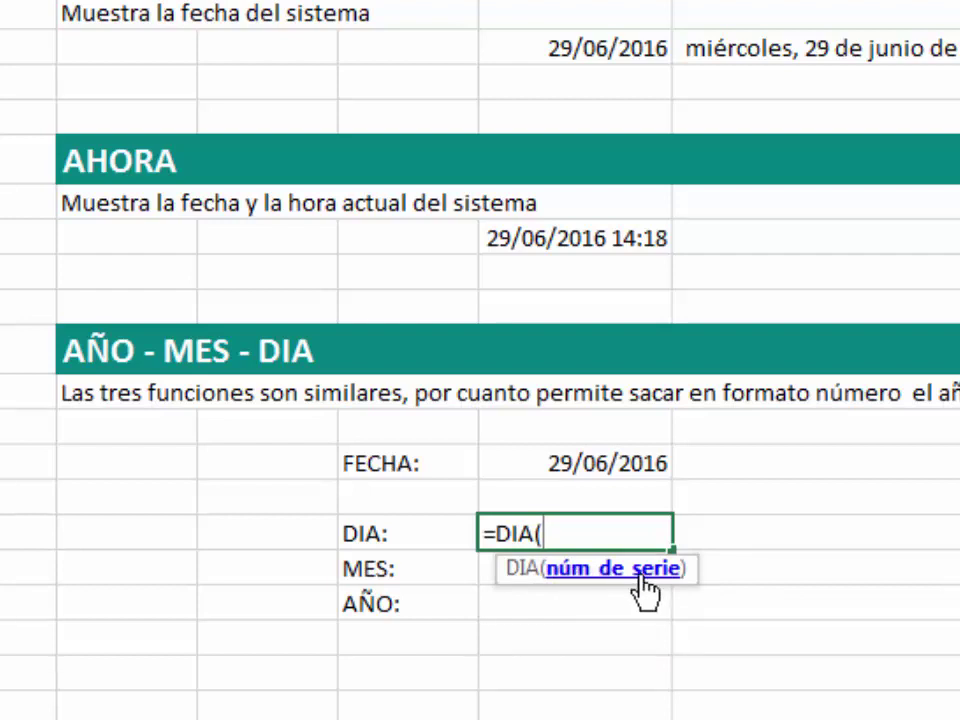
pyautogui.click(621, 463)
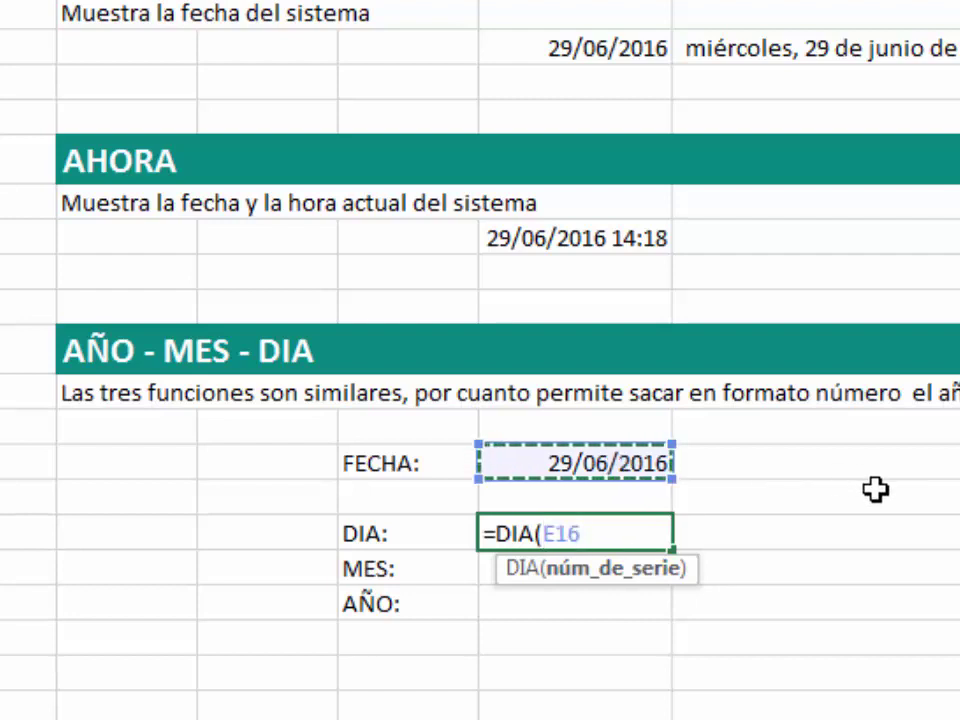
pyautogui.write(')')
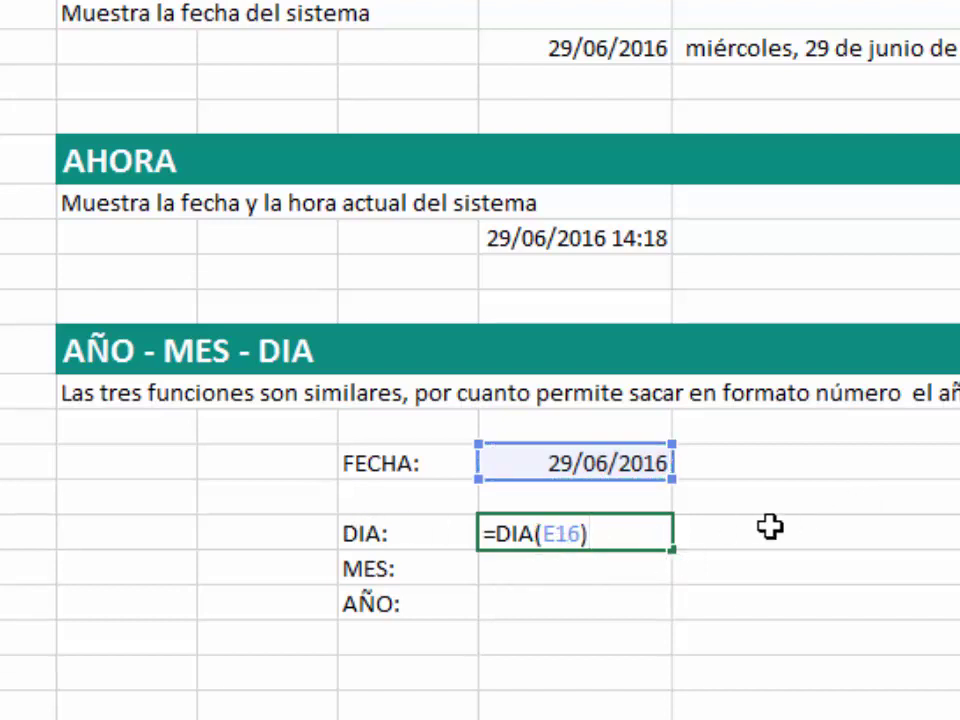
pyautogui.press('Return')
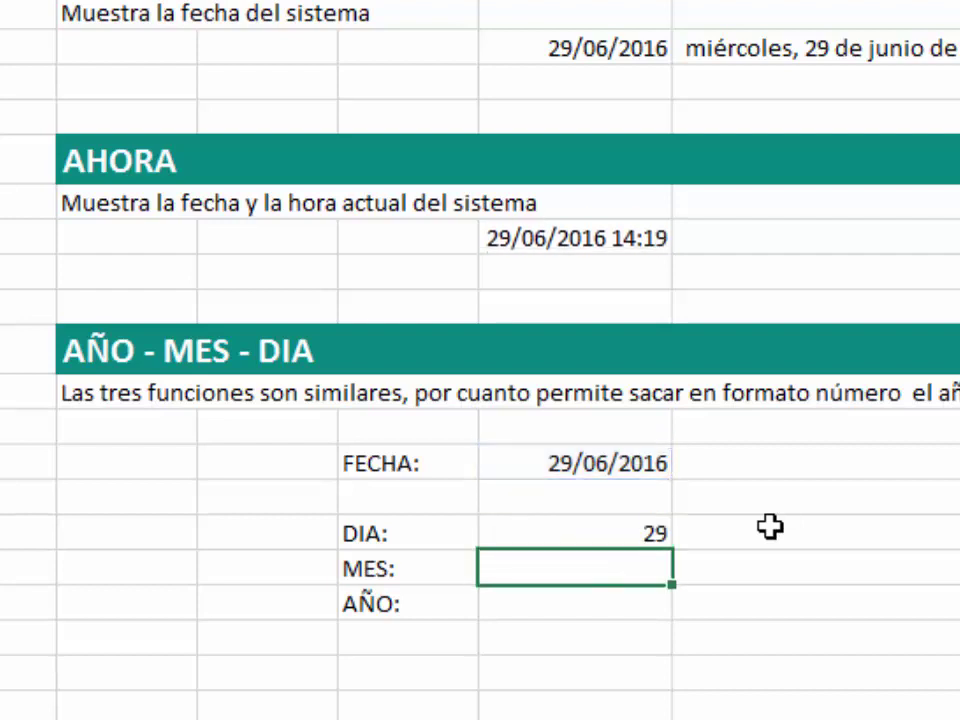
# Enter the formula =MES(E16) in cell E19 beside the MES label.
pyautogui.write('=MES')
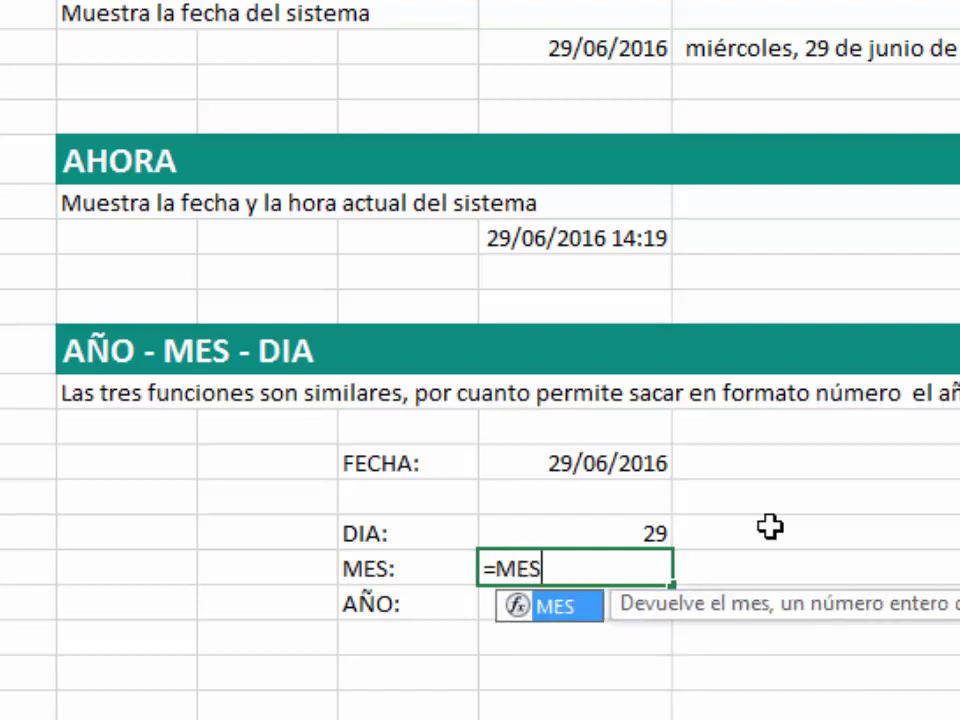
pyautogui.write('(')
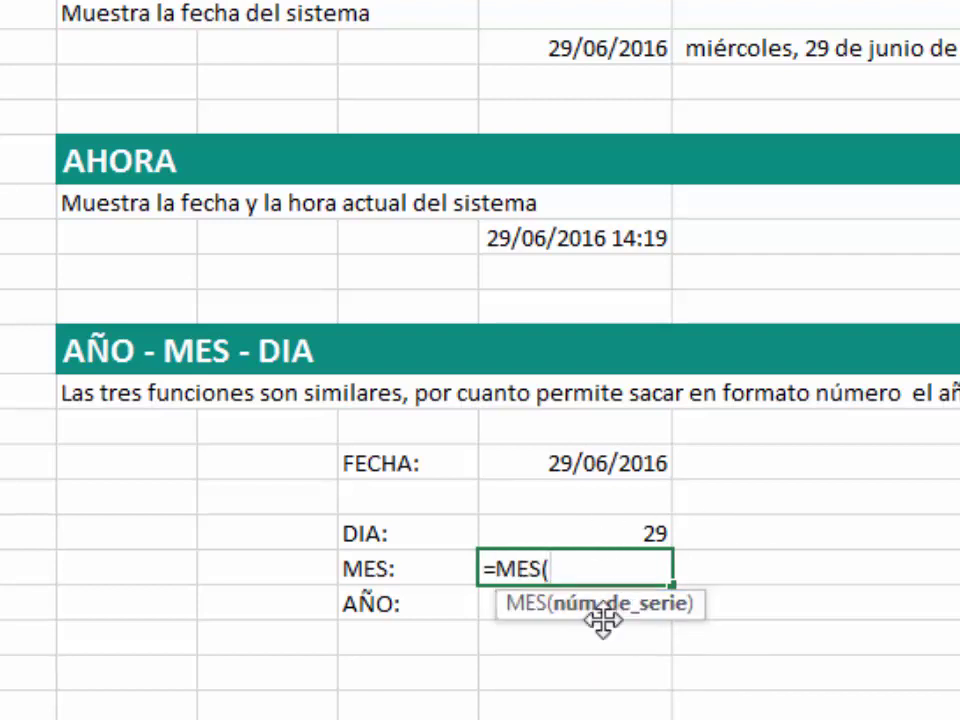
pyautogui.click(615, 463)
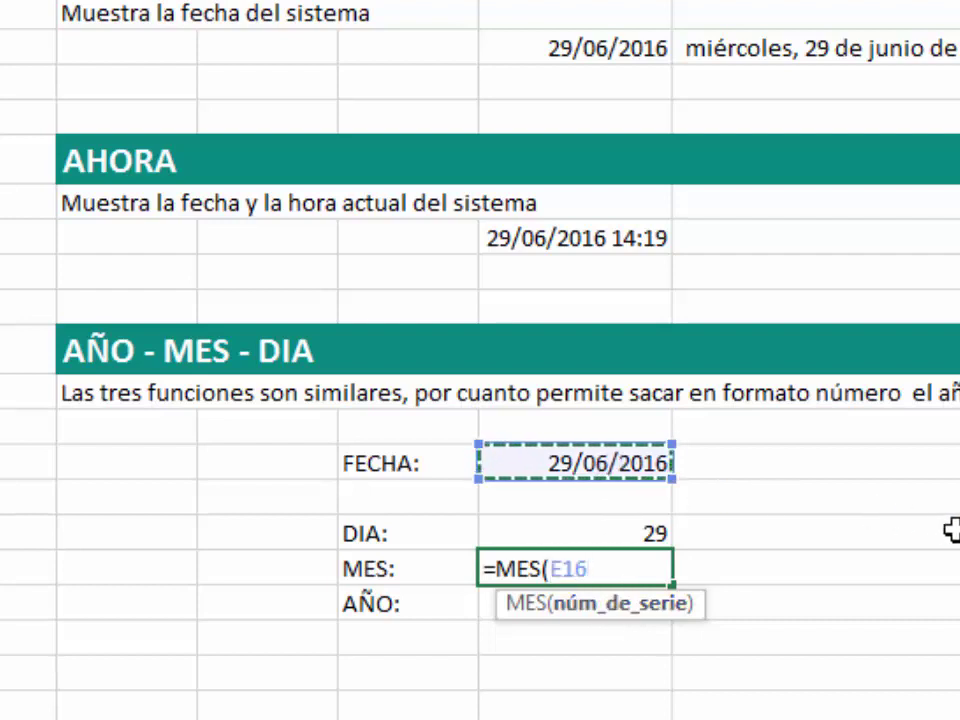
pyautogui.write(')')
pyautogui.press('Return')
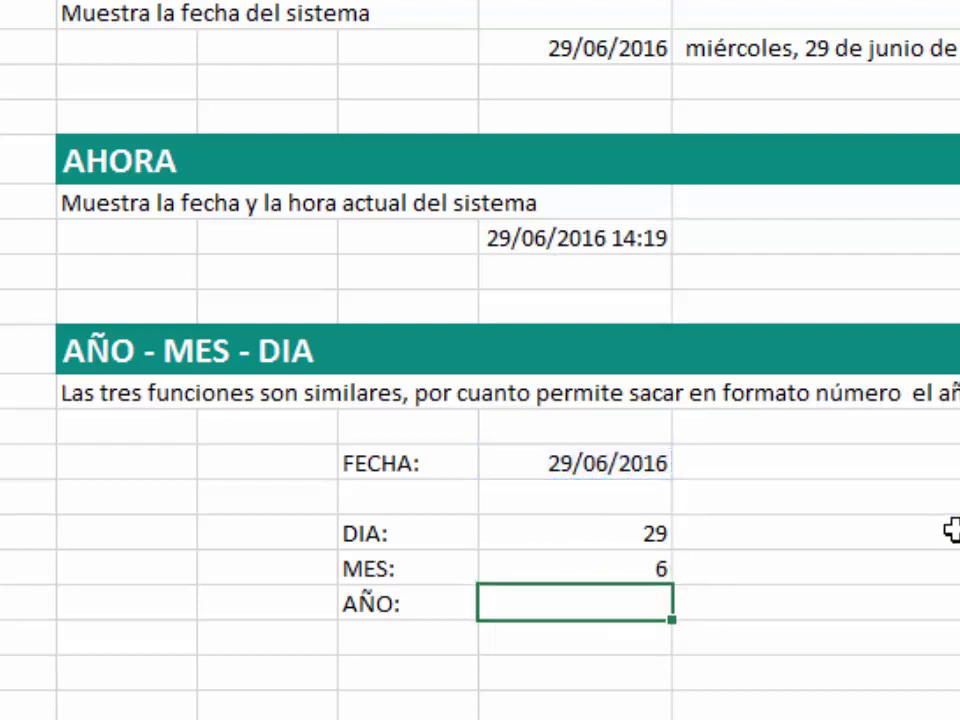
# Enter the formula =AÑO(E16) in cell E20 beside the AÑO label and select that cell to review it.
pyautogui.write('=A')
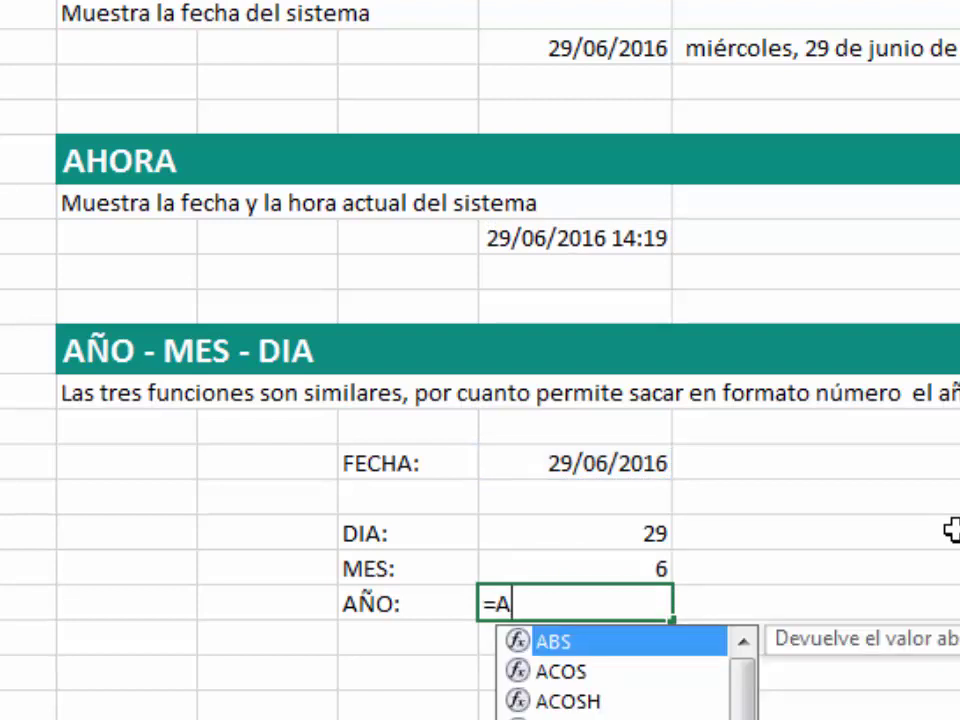
pyautogui.write('ÑO(')
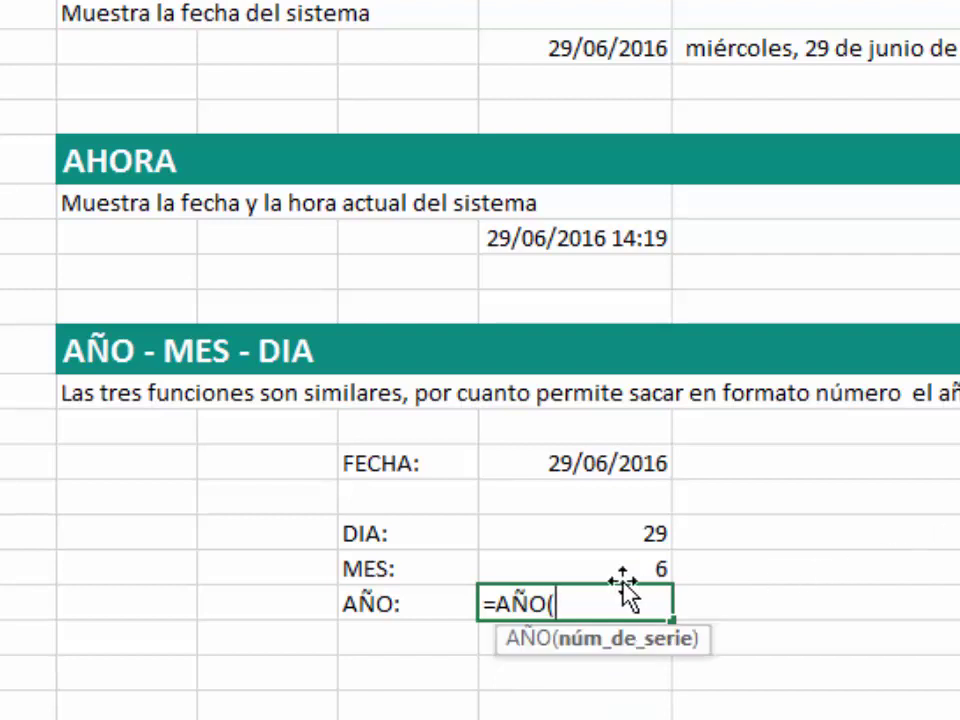
pyautogui.click(575, 466)
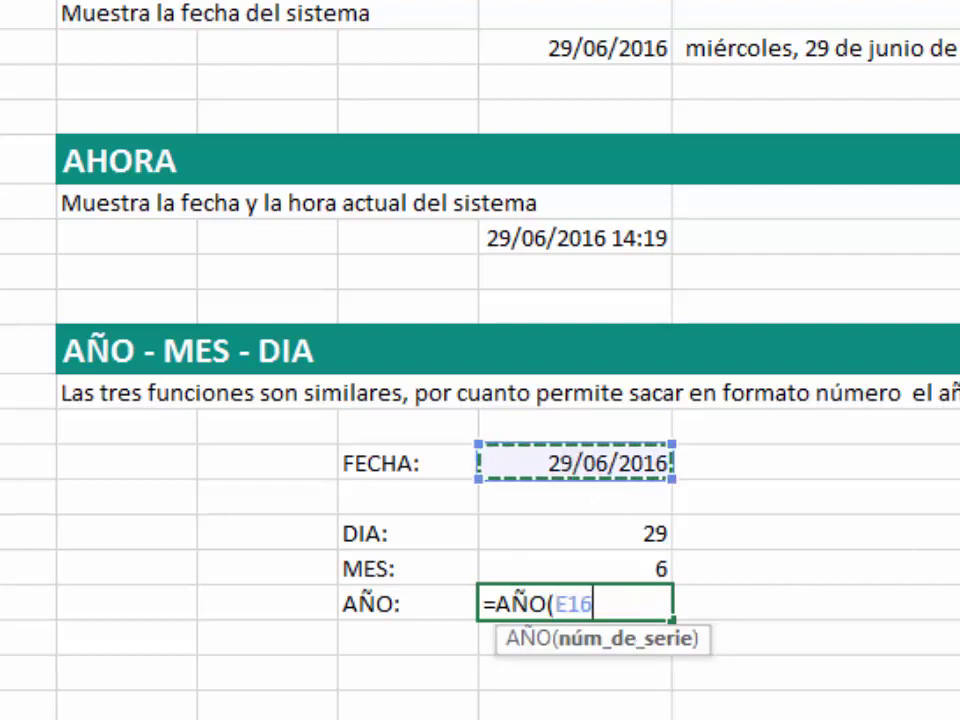
pyautogui.write(')')
pyautogui.press('Return')
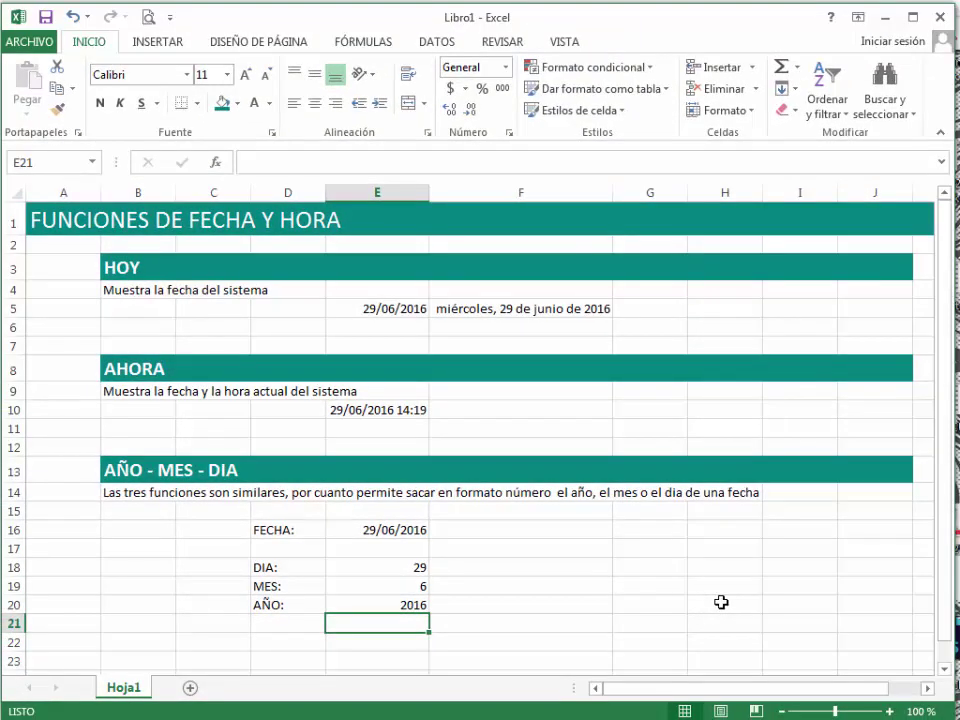
pyautogui.click(408, 605)
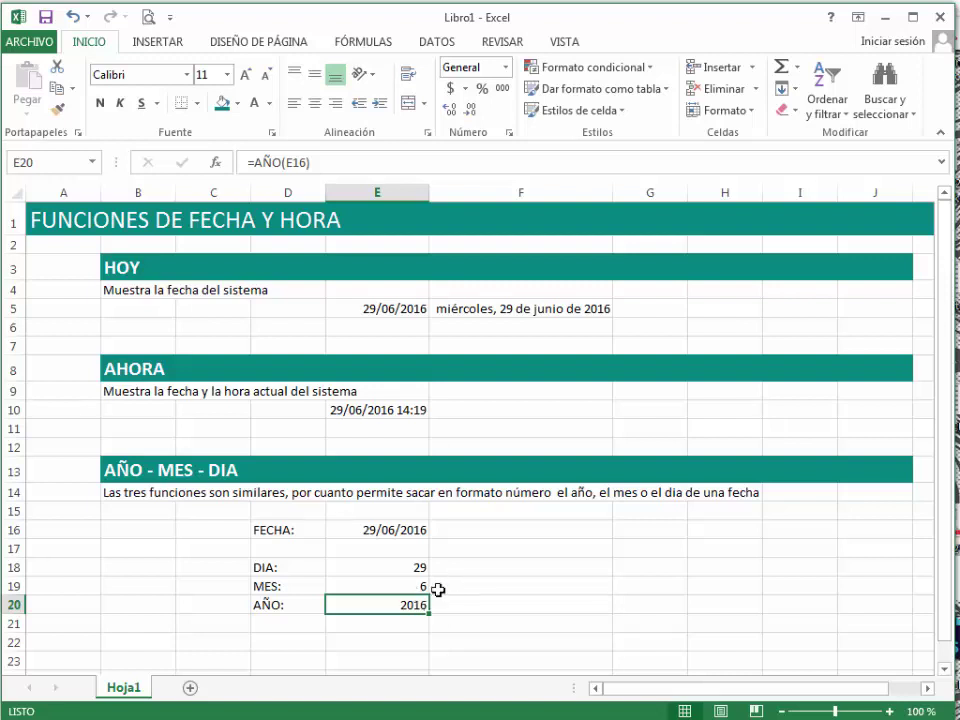
# Enter the date 14/7/2012 in cell G16 and the formula =HOY() in G17.
pyautogui.click(664, 529)
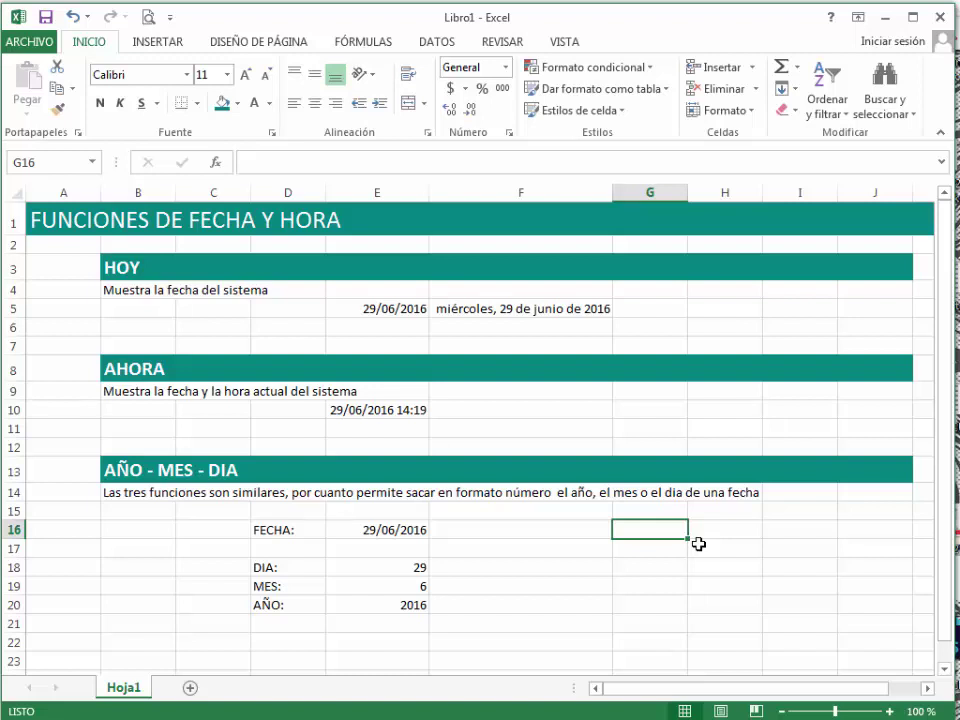
pyautogui.write('14/')
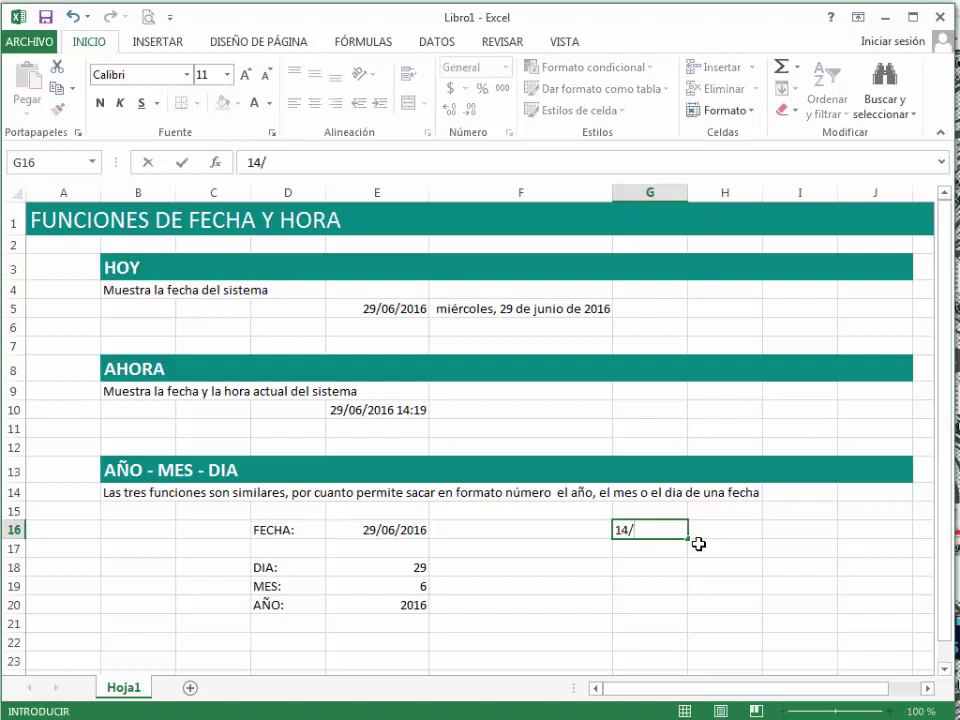
pyautogui.write('07/2012')
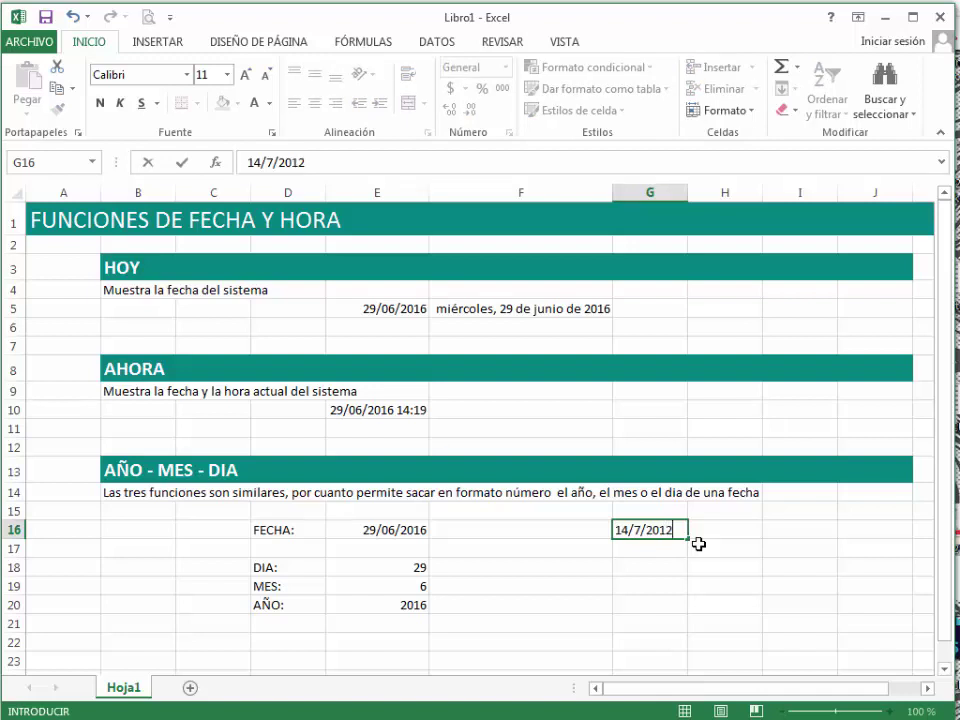
pyautogui.press('Return')
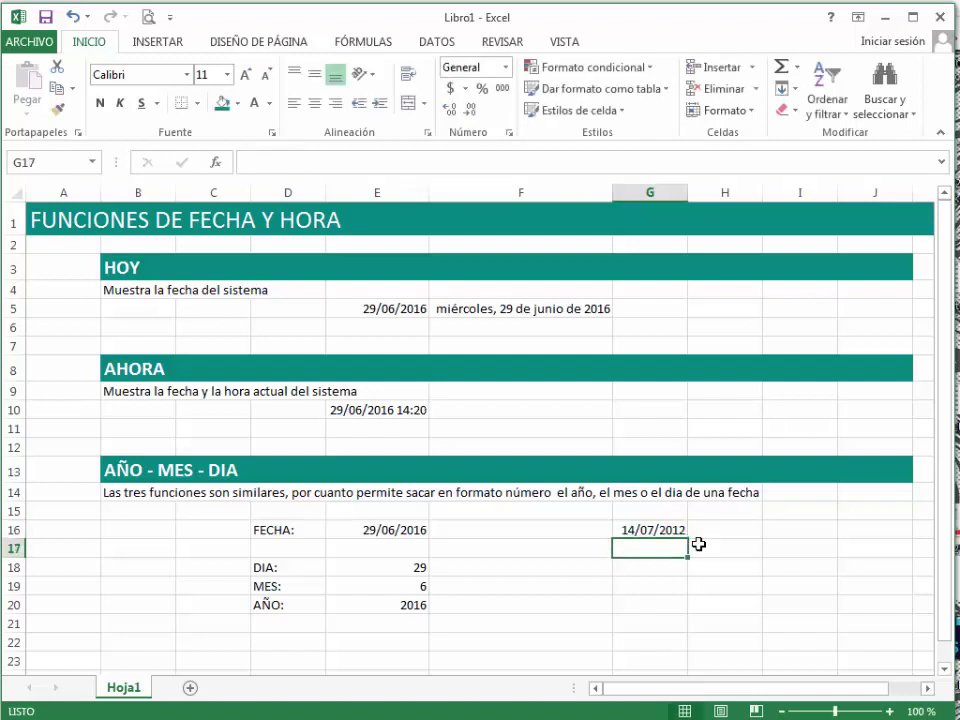
pyautogui.write('=')
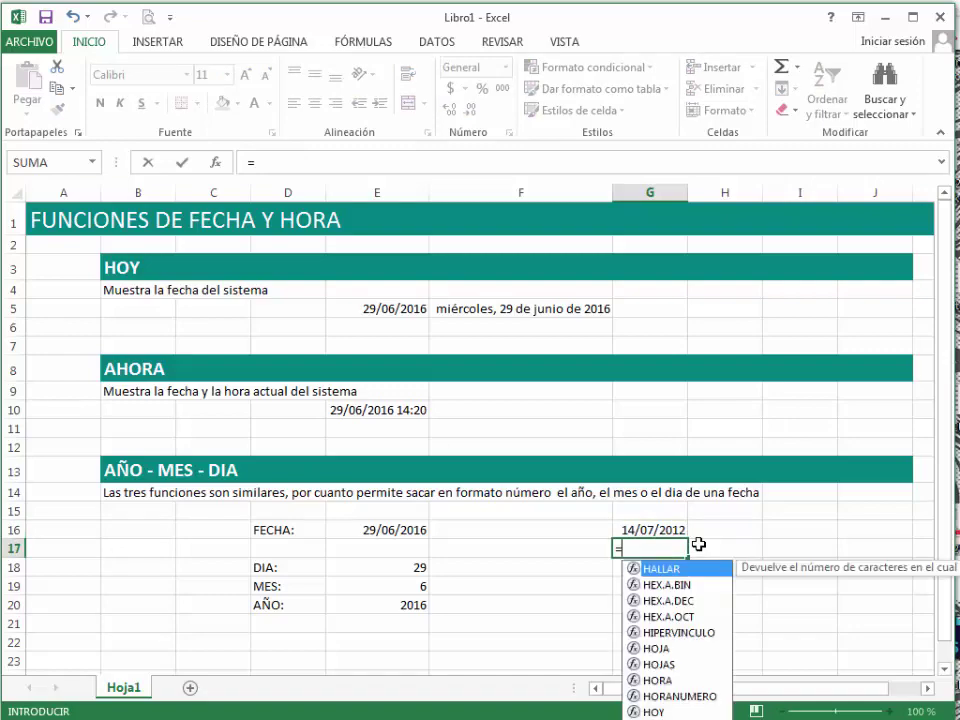
pyautogui.write('HOY()')
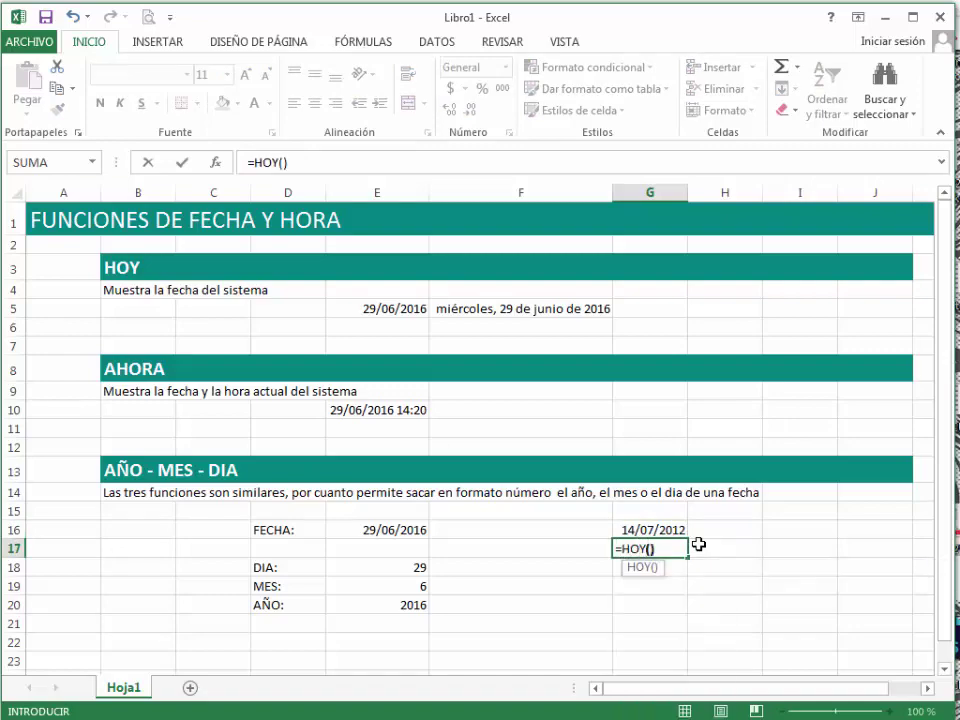
pyautogui.press('Return')
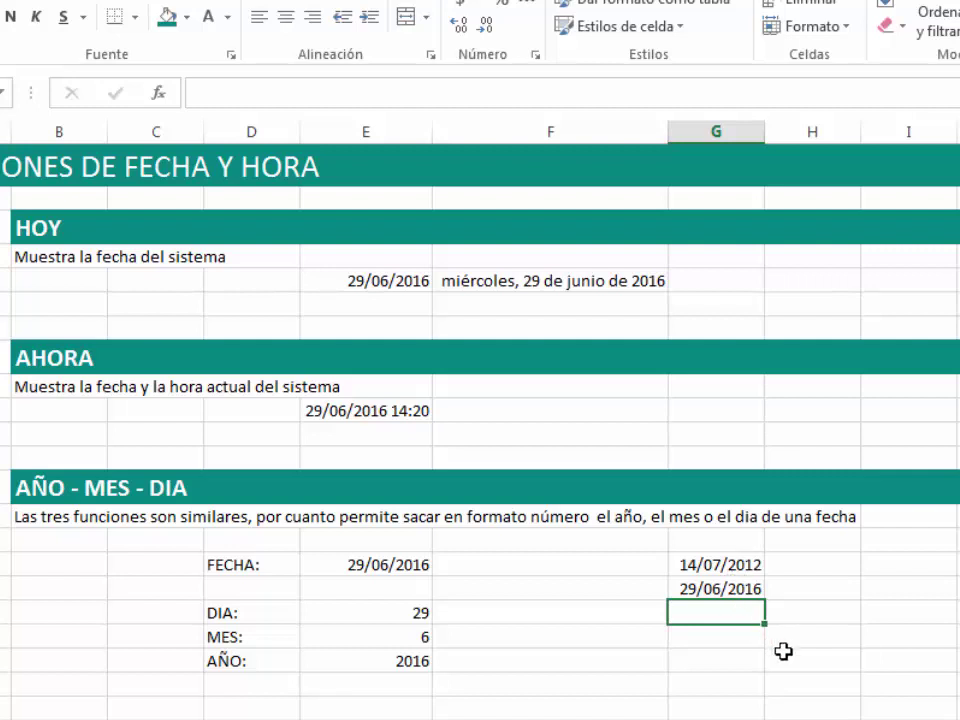
# Subtract the two dates in cell G18 with the formula =G17-G16.
pyautogui.write('=')
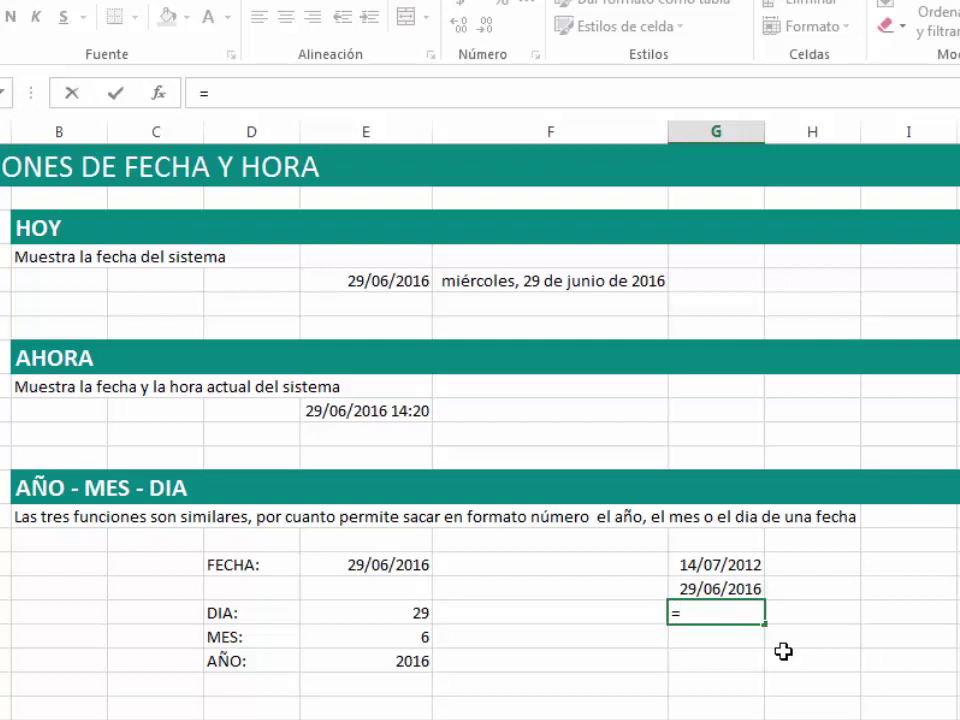
pyautogui.press('Up')
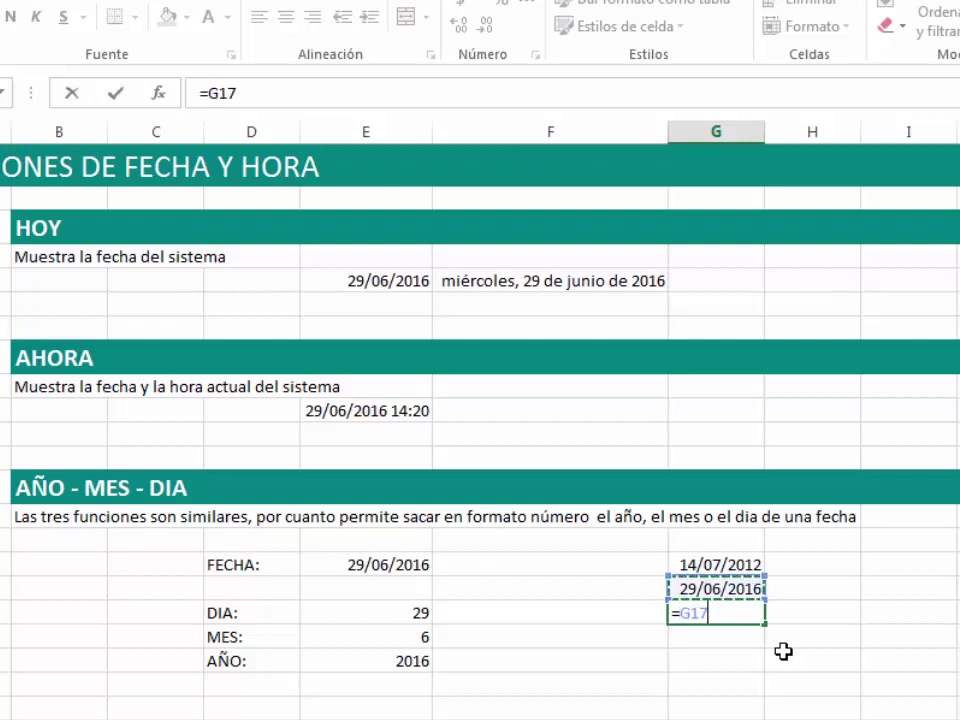
pyautogui.write('-')
pyautogui.press('Up')
pyautogui.press('Up')
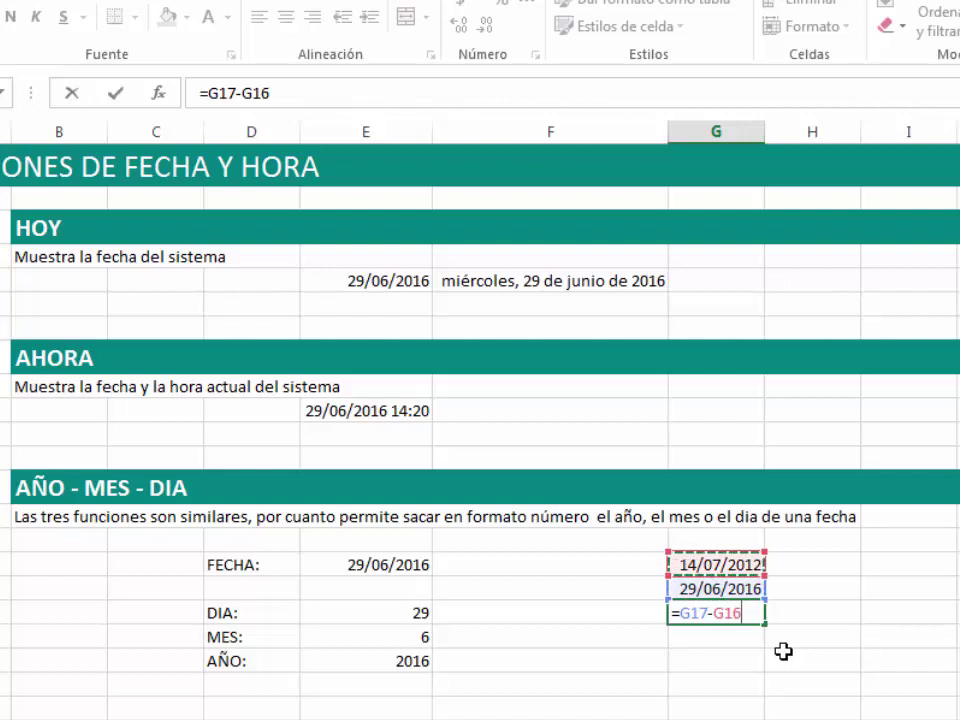
pyautogui.press('Return')
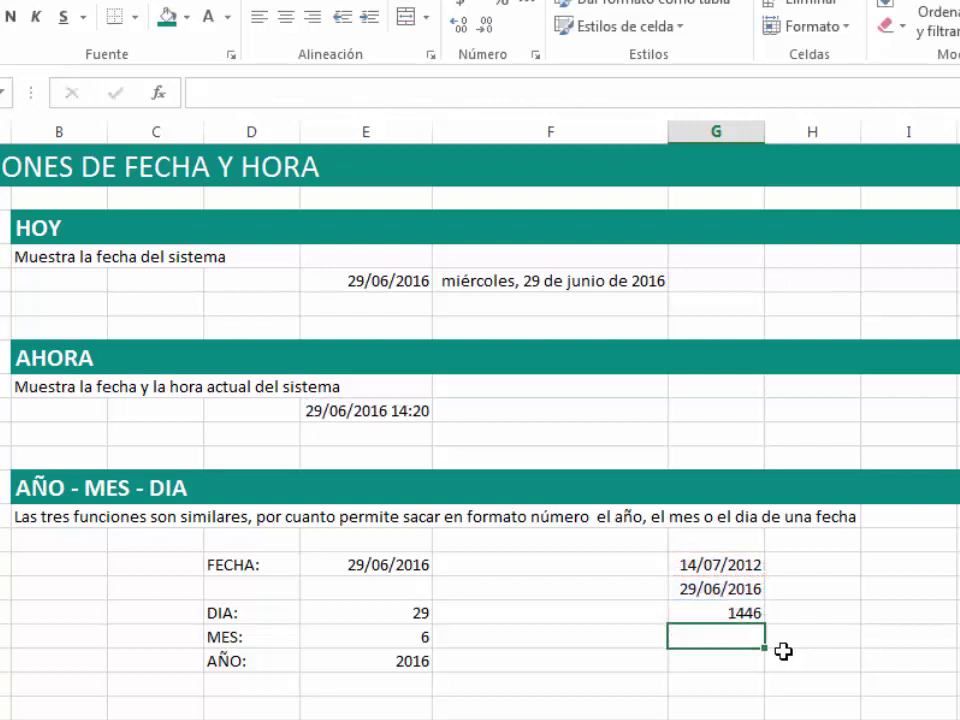
# Extract the year of the date in G16 by entering =AÑO(G16) in cell H16.
pyautogui.press('Up')
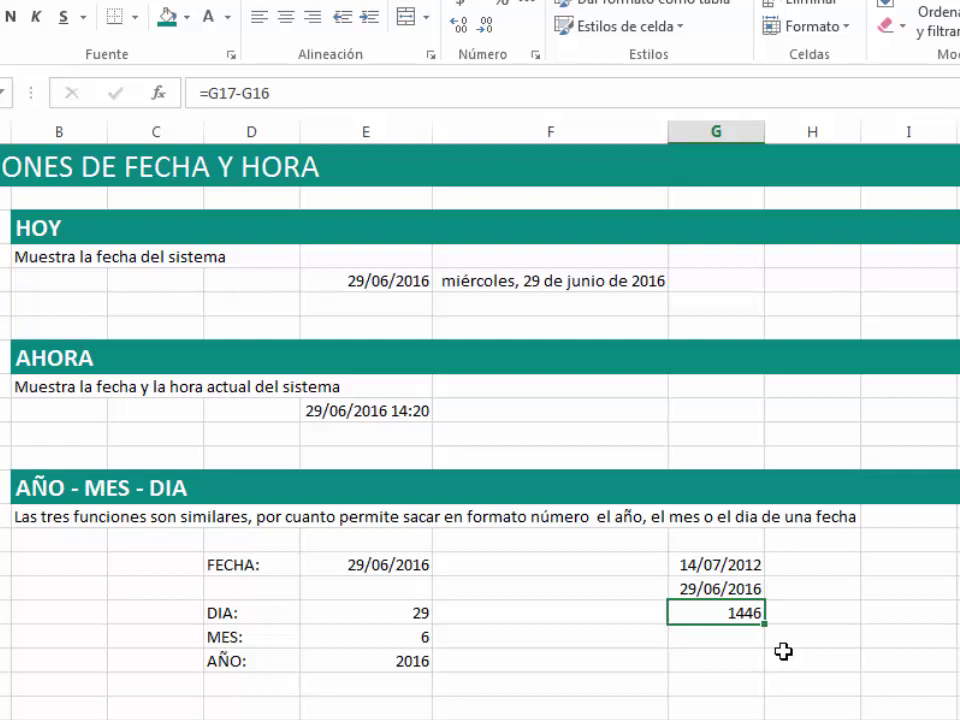
pyautogui.press('Up')
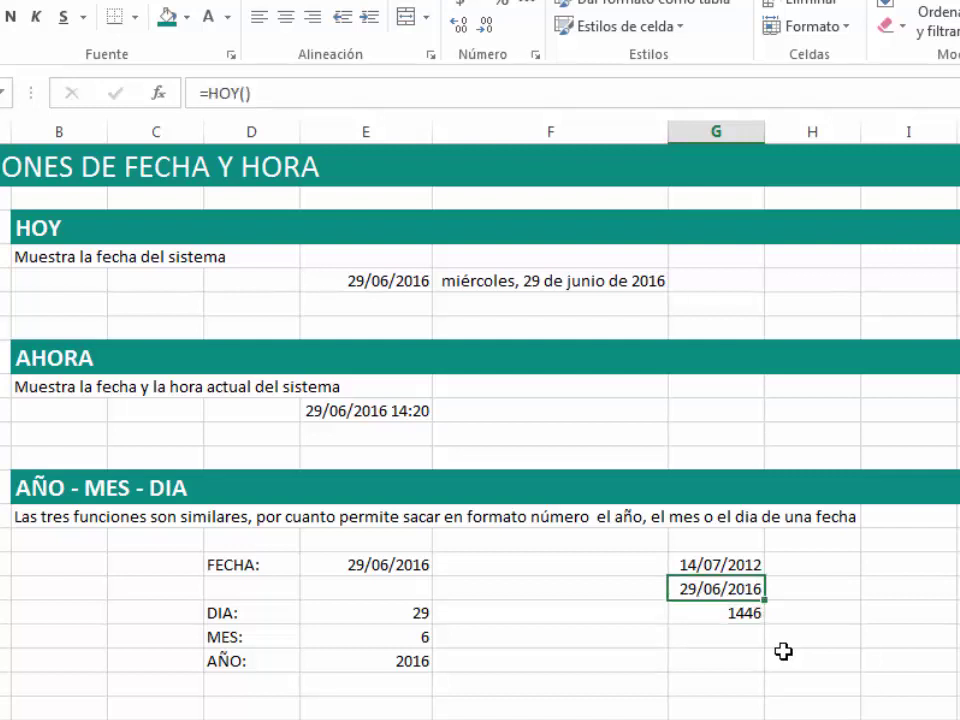
pyautogui.press('Up')
pyautogui.press('Down')
pyautogui.press('Down')
pyautogui.press('Up')
pyautogui.press('Up')
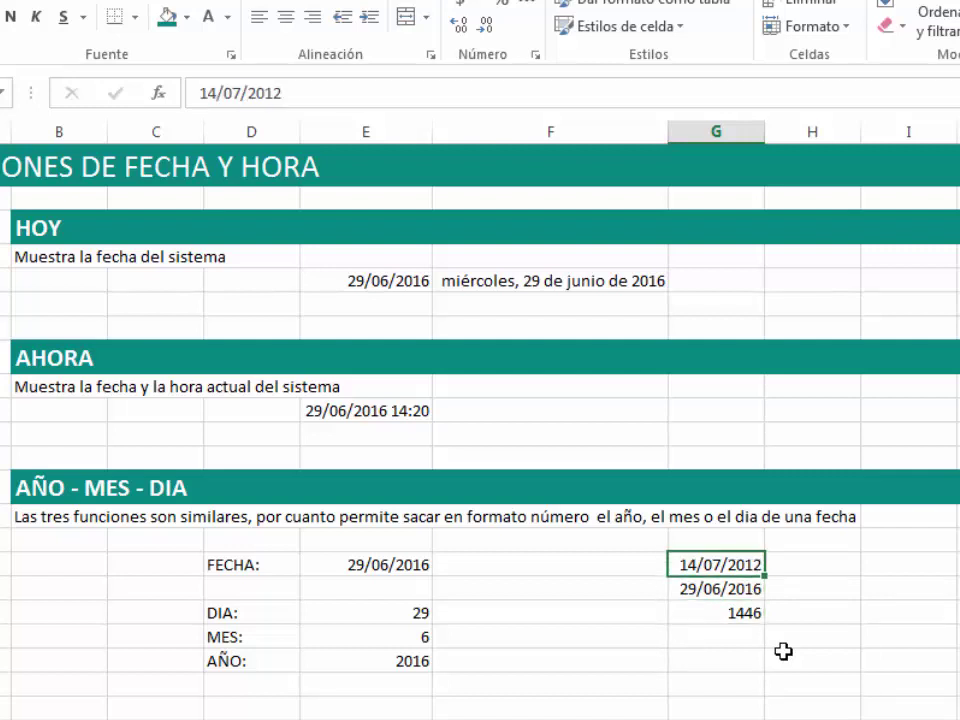
pyautogui.press('Right')
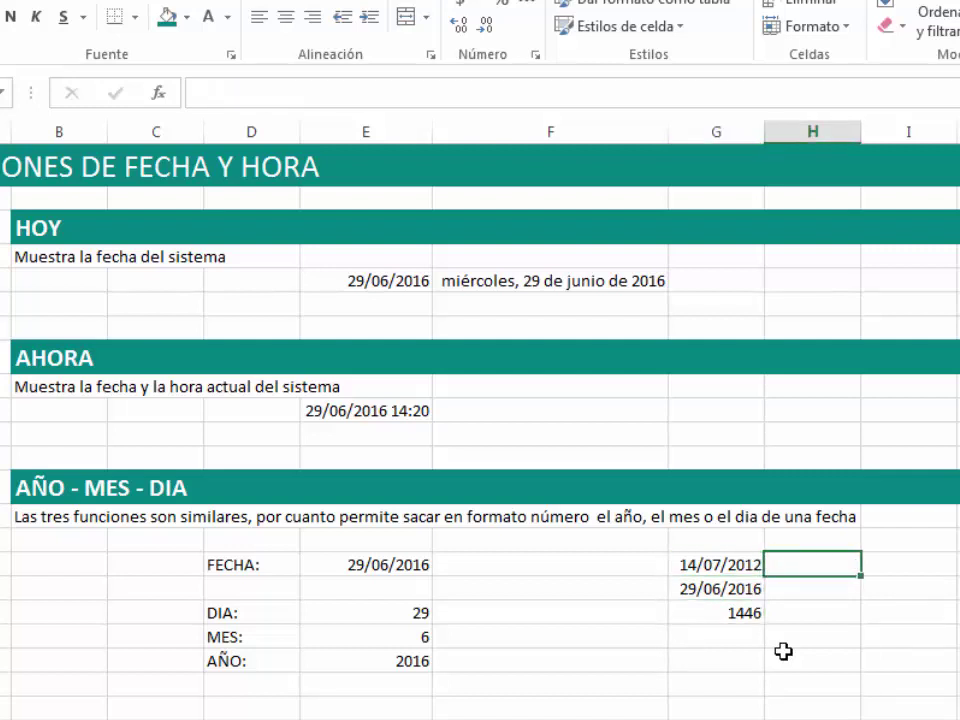
pyautogui.write('=')
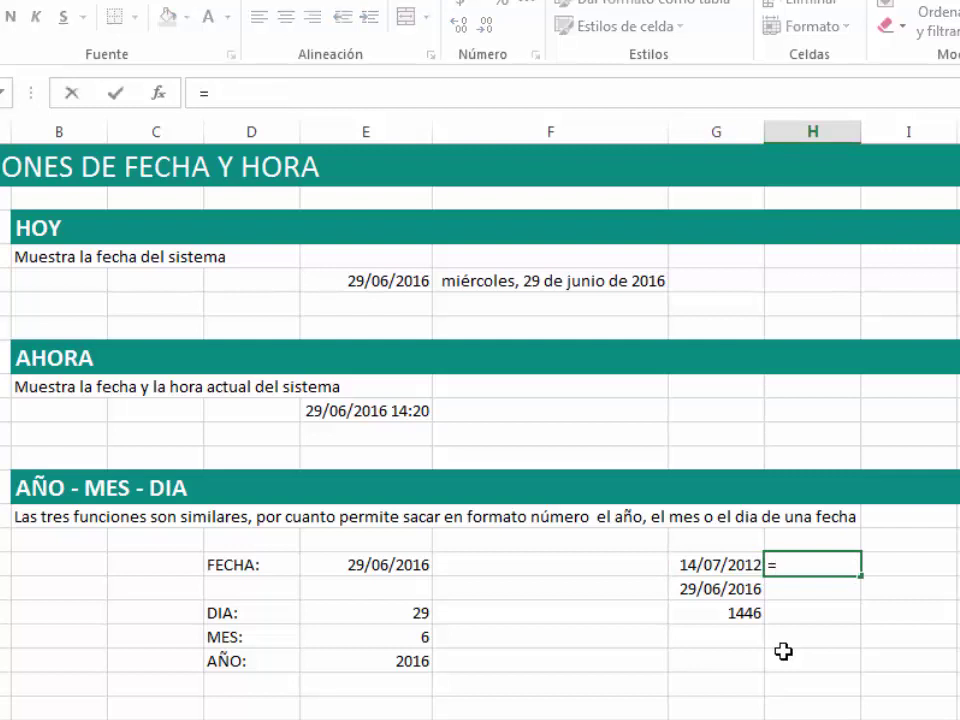
pyautogui.write('AÑO(')
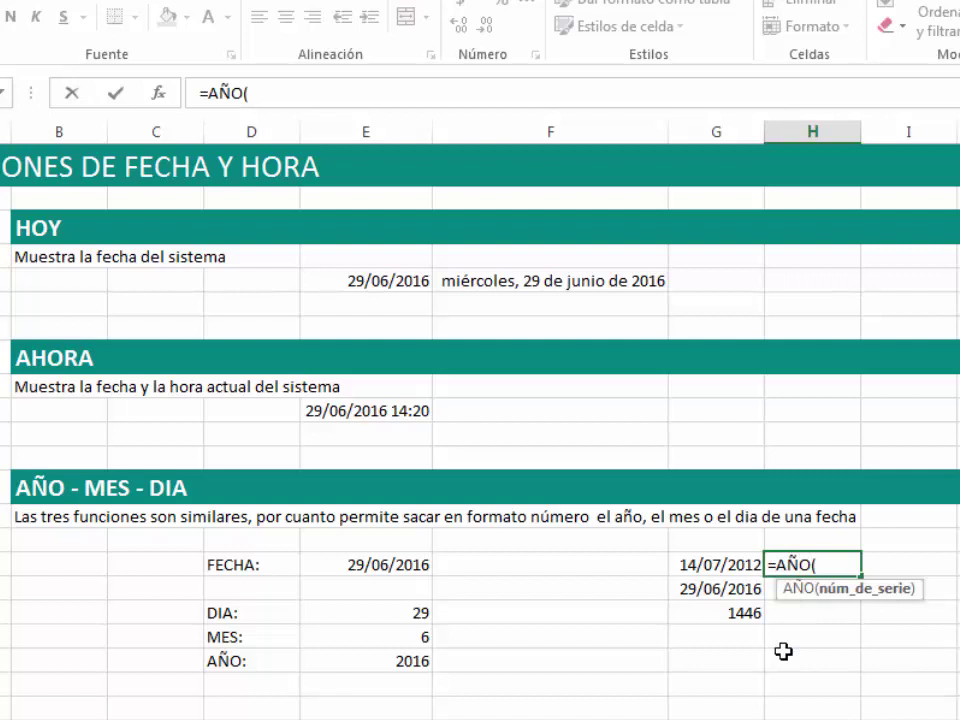
pyautogui.click(724, 568)
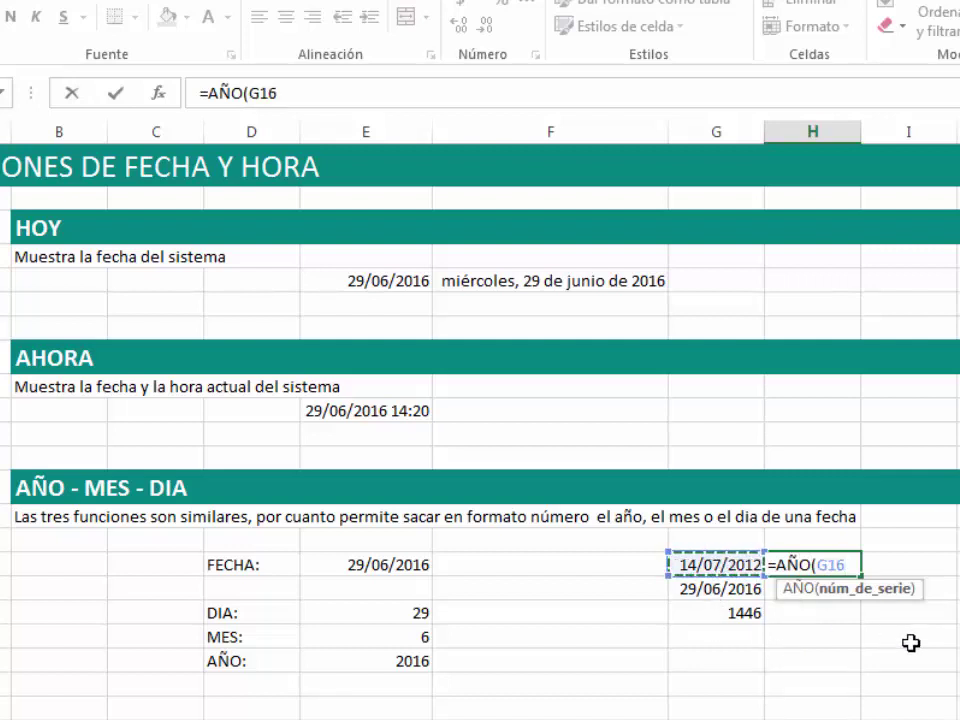
pyautogui.write(')')
pyautogui.press('Return')
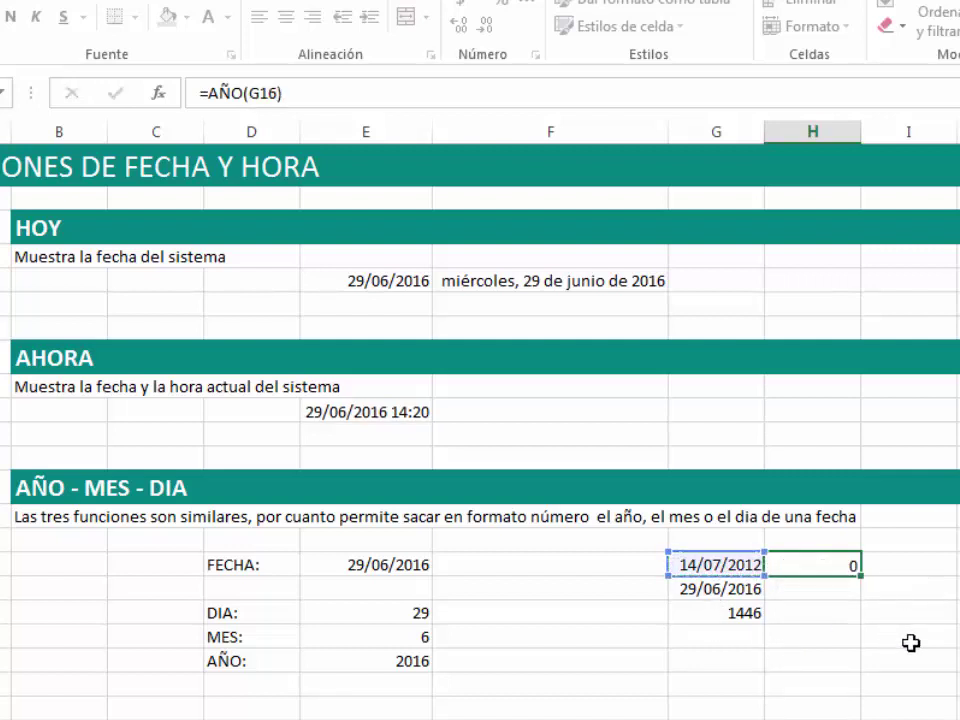
# Extract the year of the date in G17 by entering =AÑO(G17) in cell H17.
pyautogui.write('=AÑO')
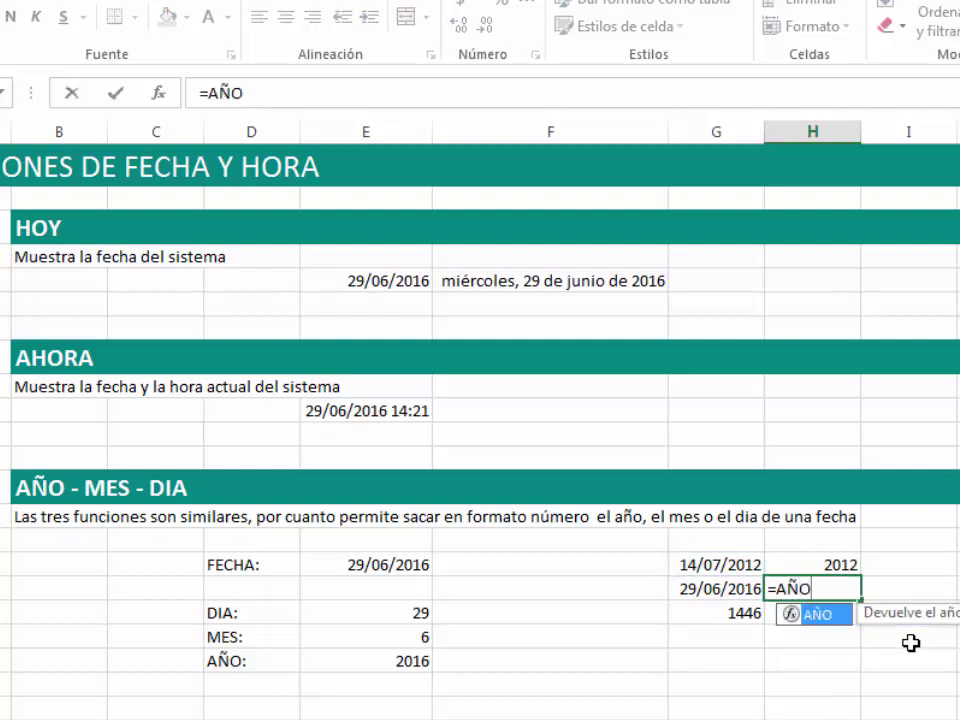
pyautogui.write('(')
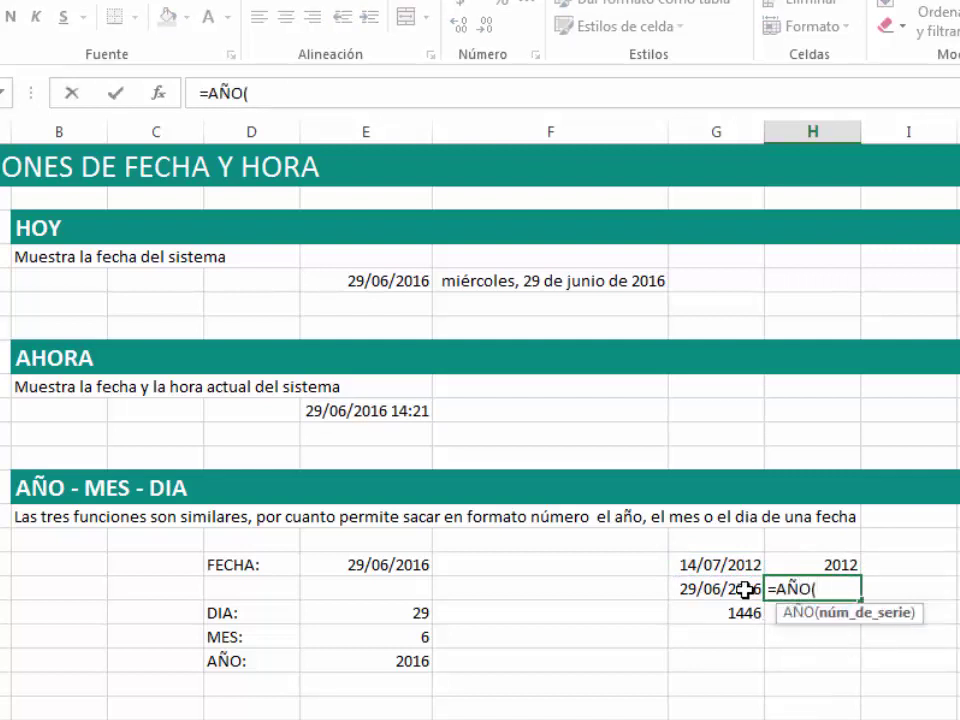
pyautogui.click(729, 590)
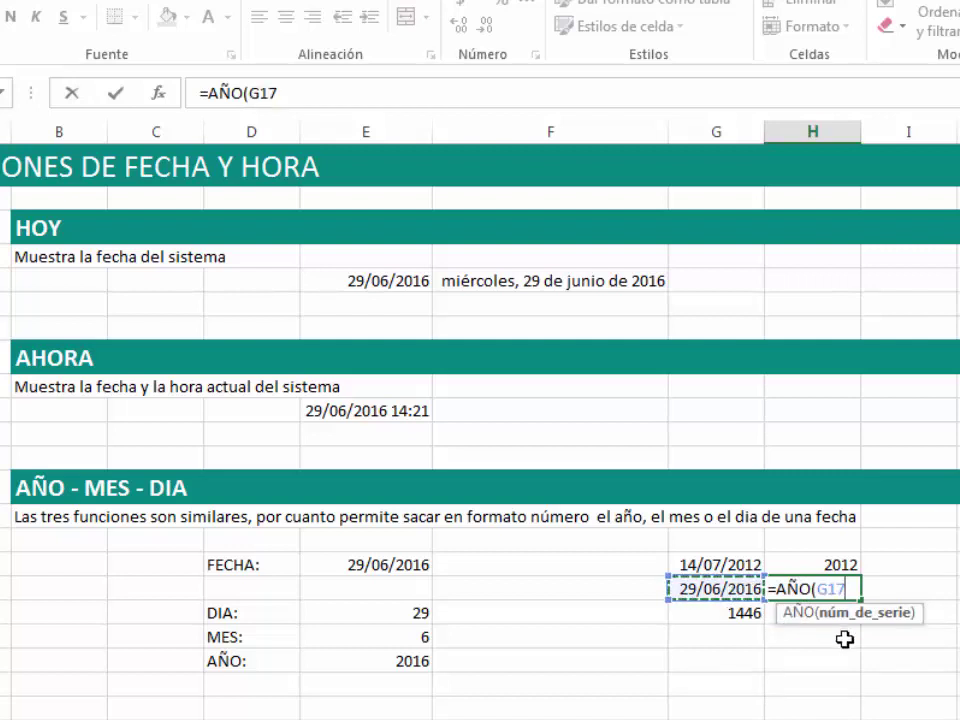
pyautogui.write(')')
pyautogui.press('Return')
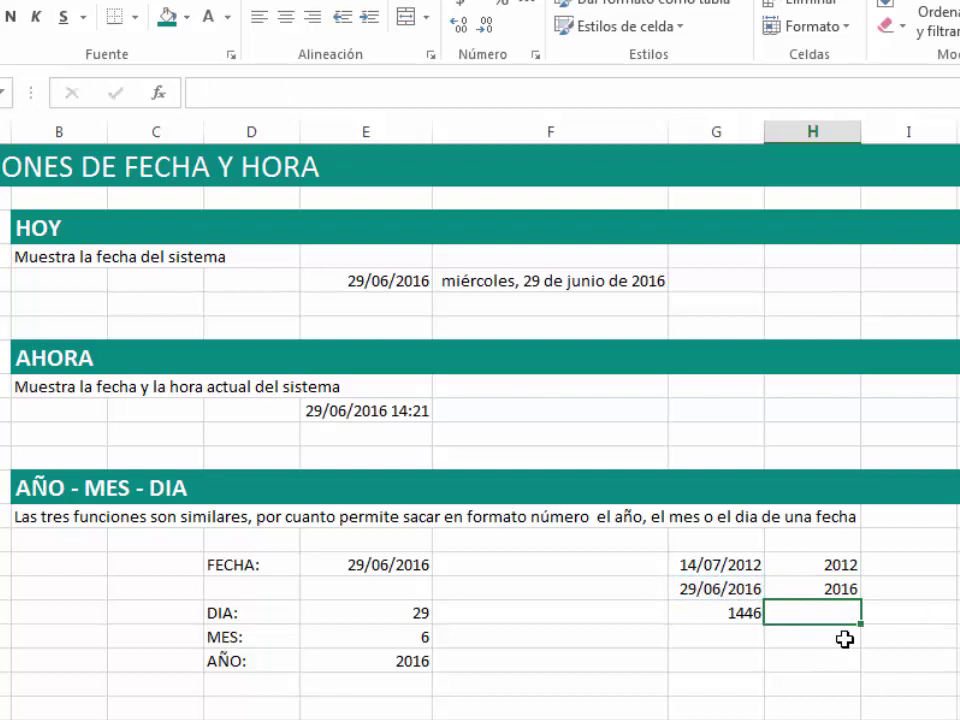
# Calculate the difference between the two years in cell H18 with the formula =H17-H16.
pyautogui.write('=')
pyautogui.press('Up')
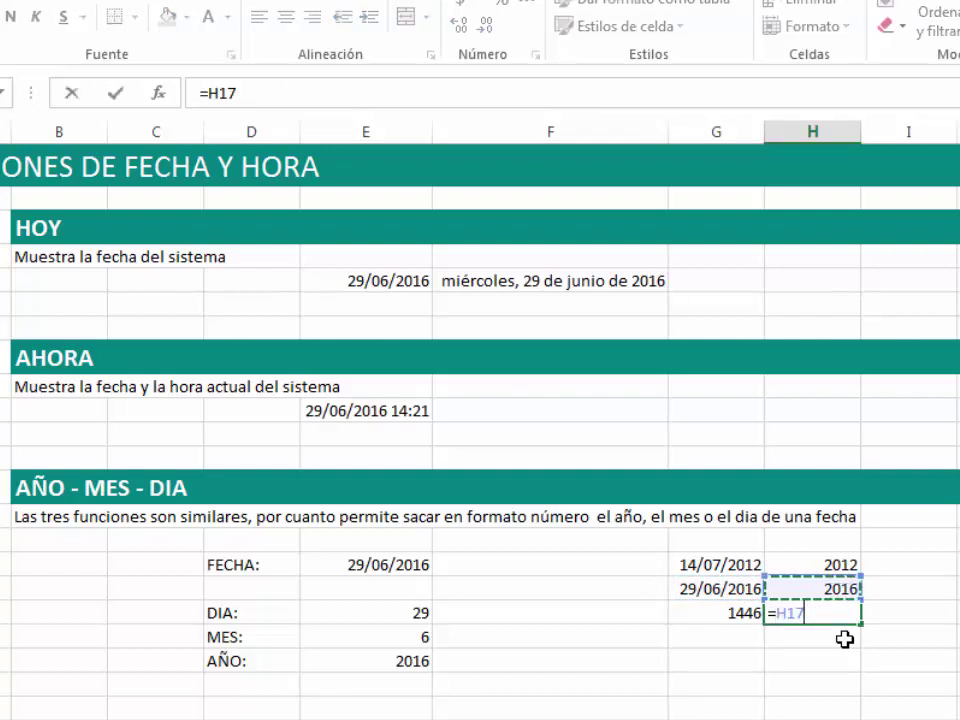
pyautogui.write('-')
pyautogui.click(822, 563)
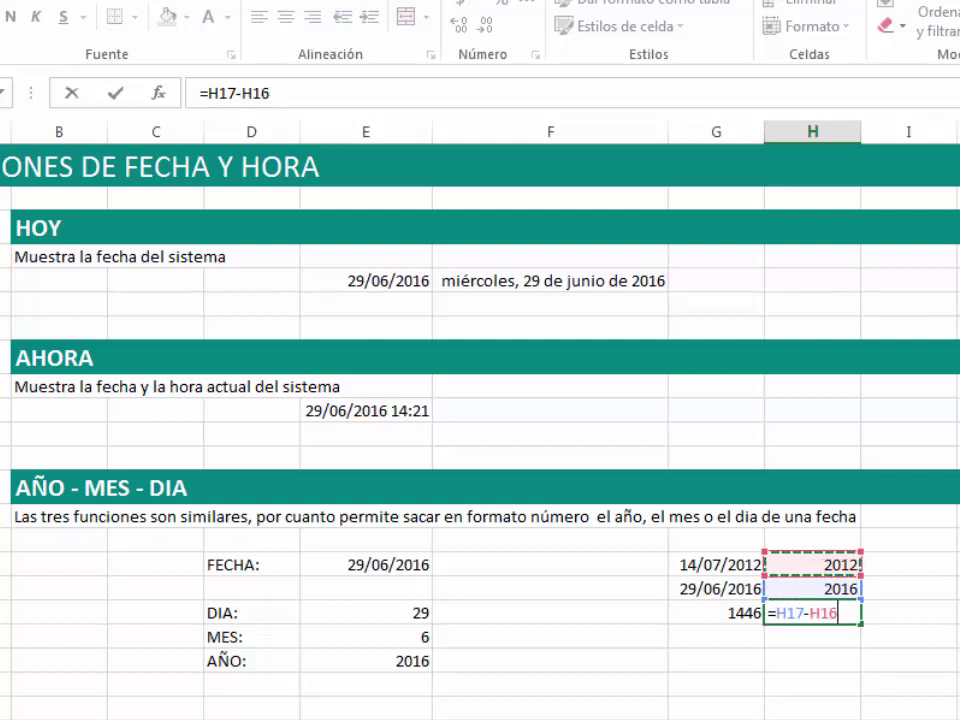
pyautogui.press('Return')
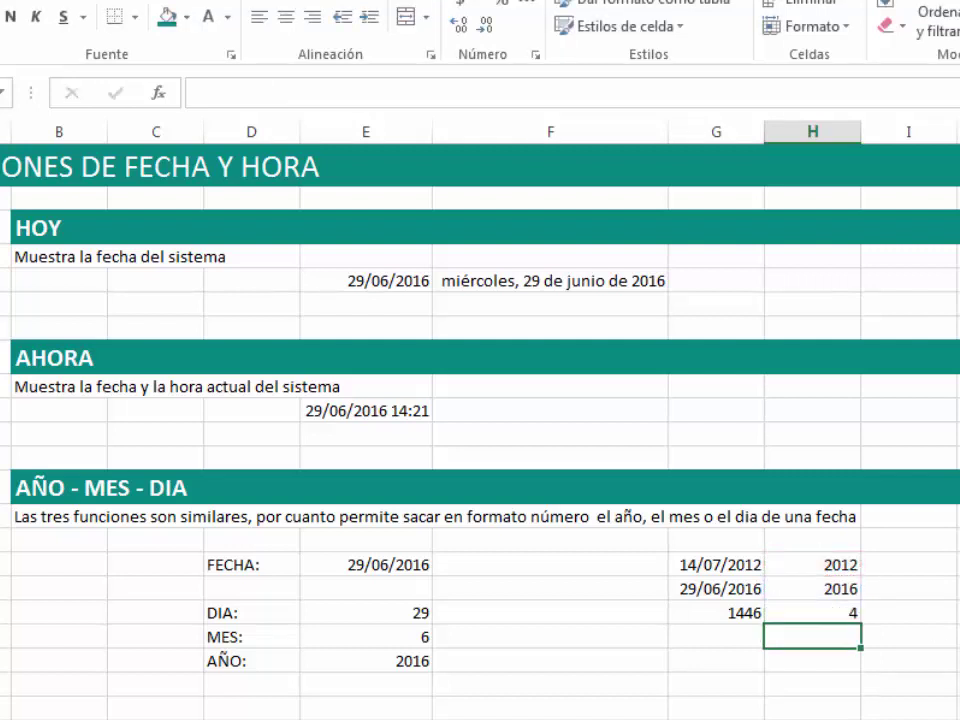